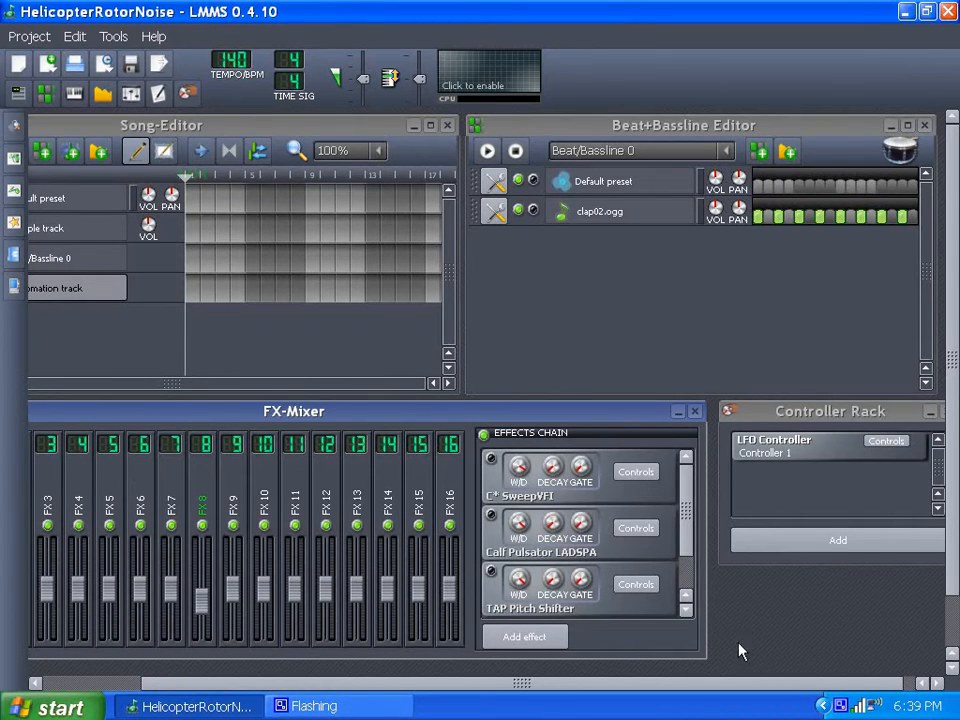
Open the settings of the clap02.ogg instrument in the Beat+Bassline Editor.
{"action": "scroll", "coordinate": [560, 692], "scroll_direction": "left", "scroll_amount": 3}
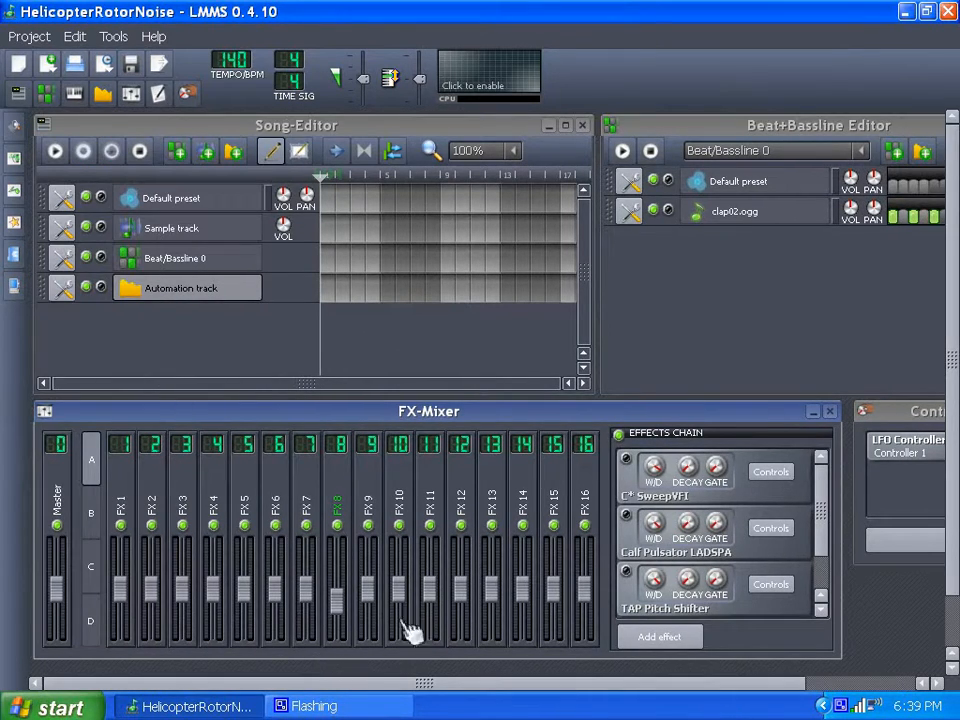
{"action": "scroll", "coordinate": [650, 690], "scroll_direction": "right", "scroll_amount": 3}
{"action": "scroll", "coordinate": [540, 684], "scroll_direction": "left", "scroll_amount": 3}
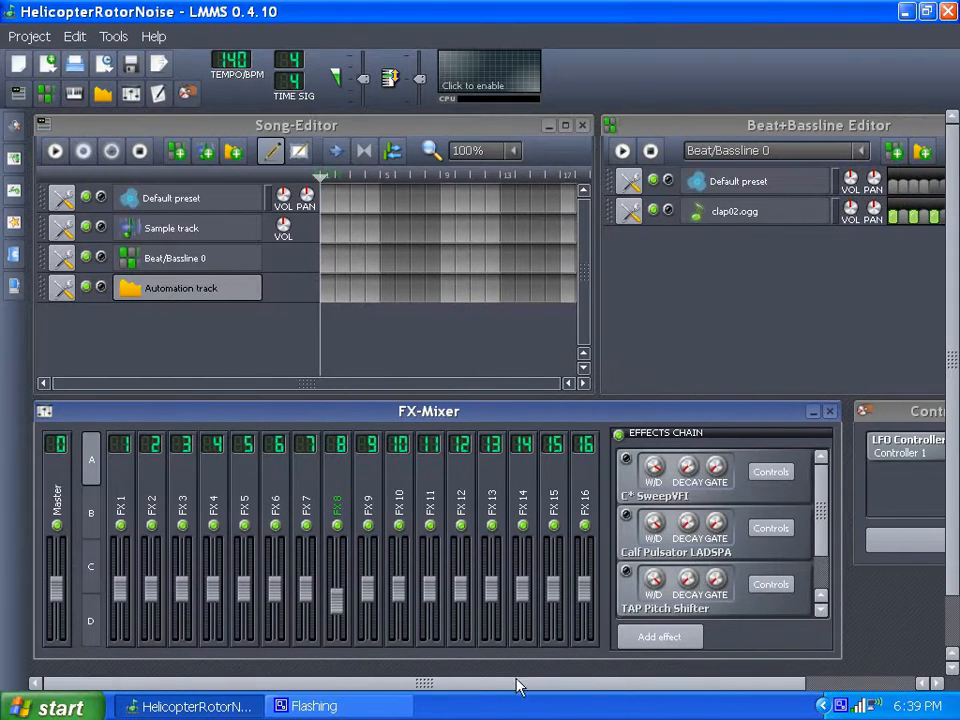
{"action": "scroll", "coordinate": [600, 688], "scroll_direction": "right", "scroll_amount": 3}
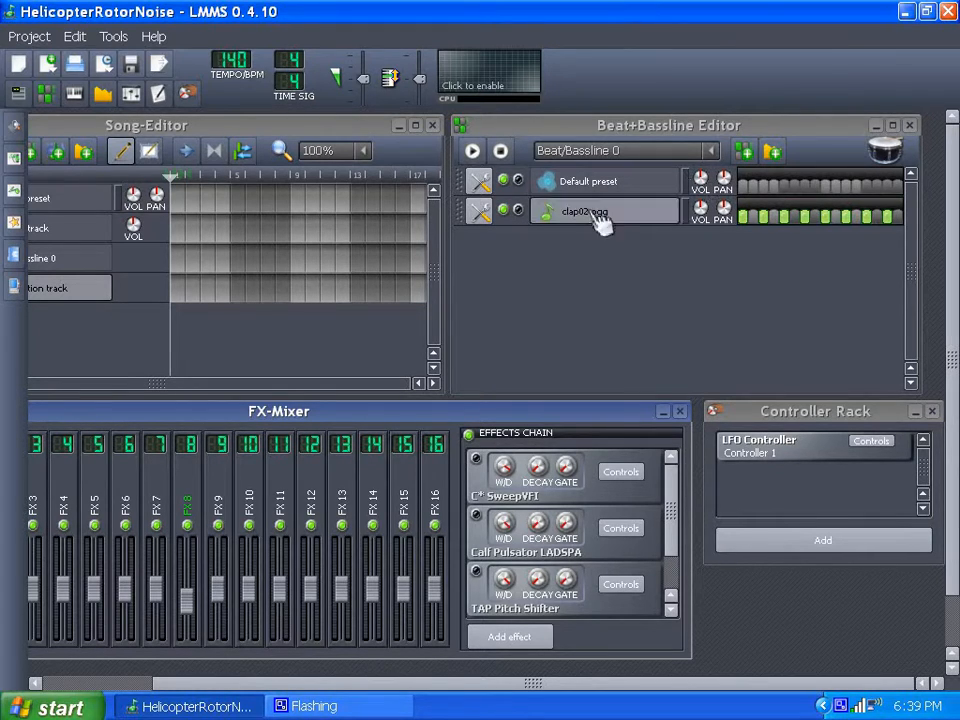
{"action": "left_click_drag", "start_coordinate": [441, 690], "coordinate": [246, 685]}
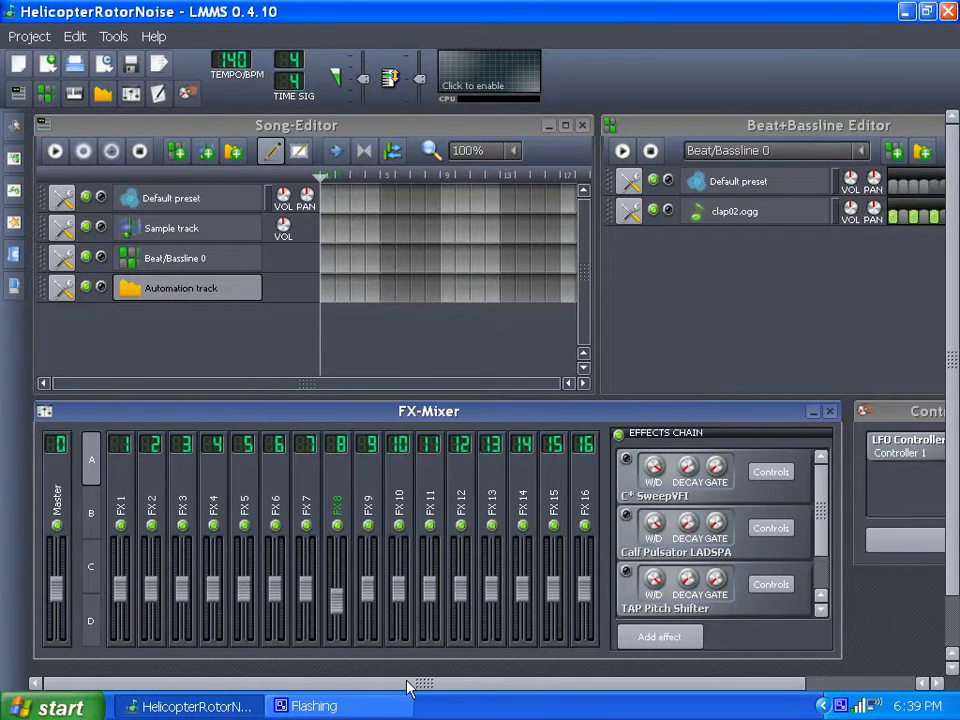
{"action": "left_click_drag", "start_coordinate": [468, 685], "coordinate": [580, 688]}
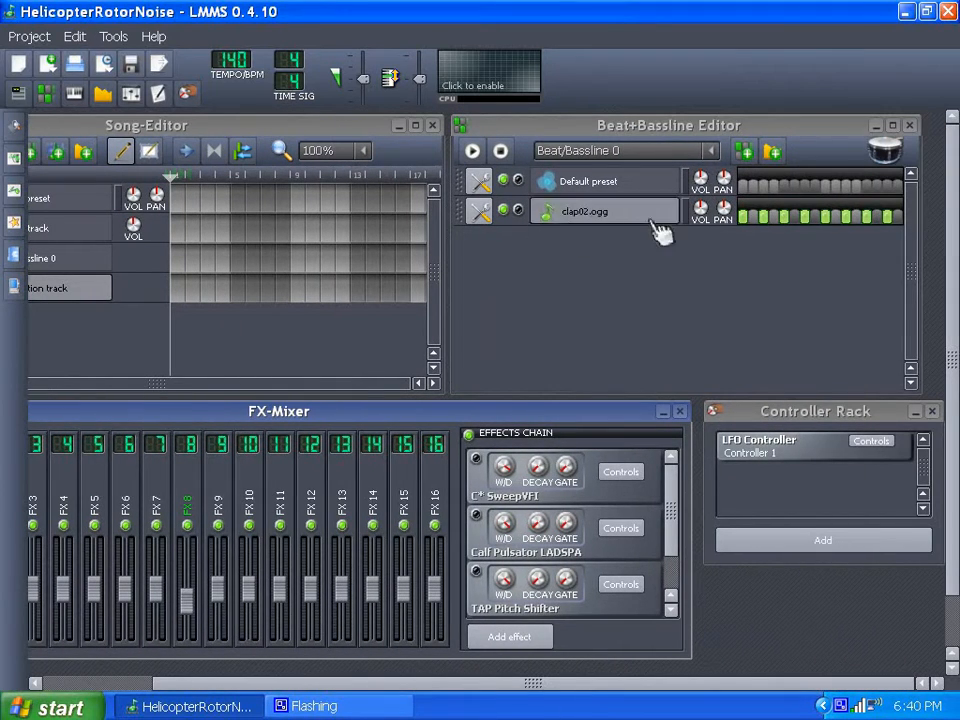
{"action": "left_click", "coordinate": [615, 220]}
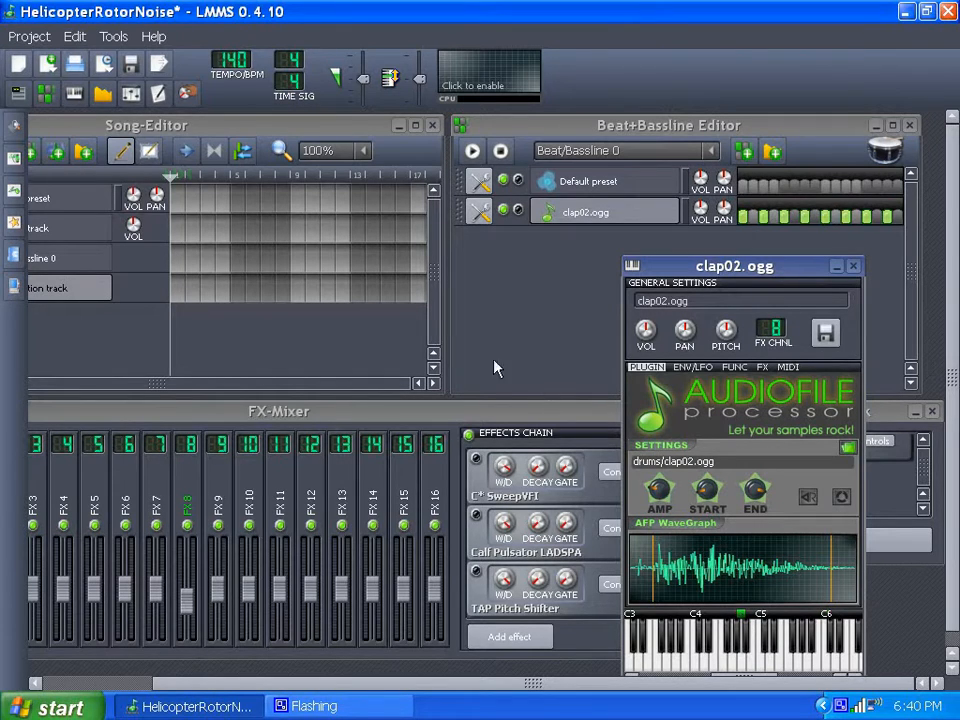
Play the Beat+Bassline pattern briefly, stop it, and bring the clap02.ogg settings back to the front.
{"action": "left_click", "coordinate": [470, 152]}
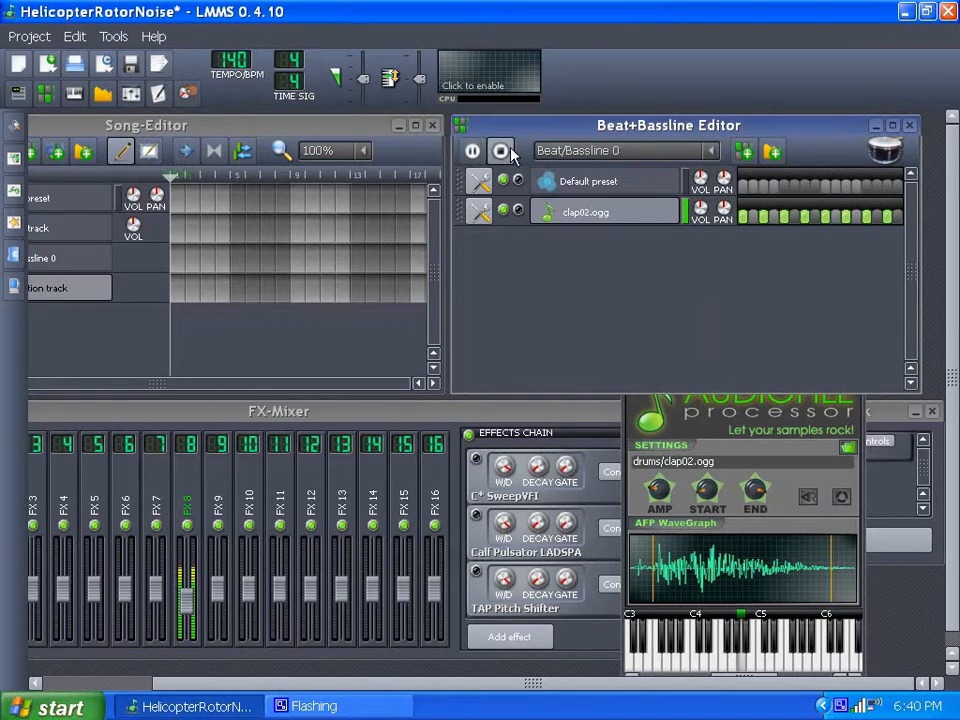
{"action": "left_click", "coordinate": [509, 151]}
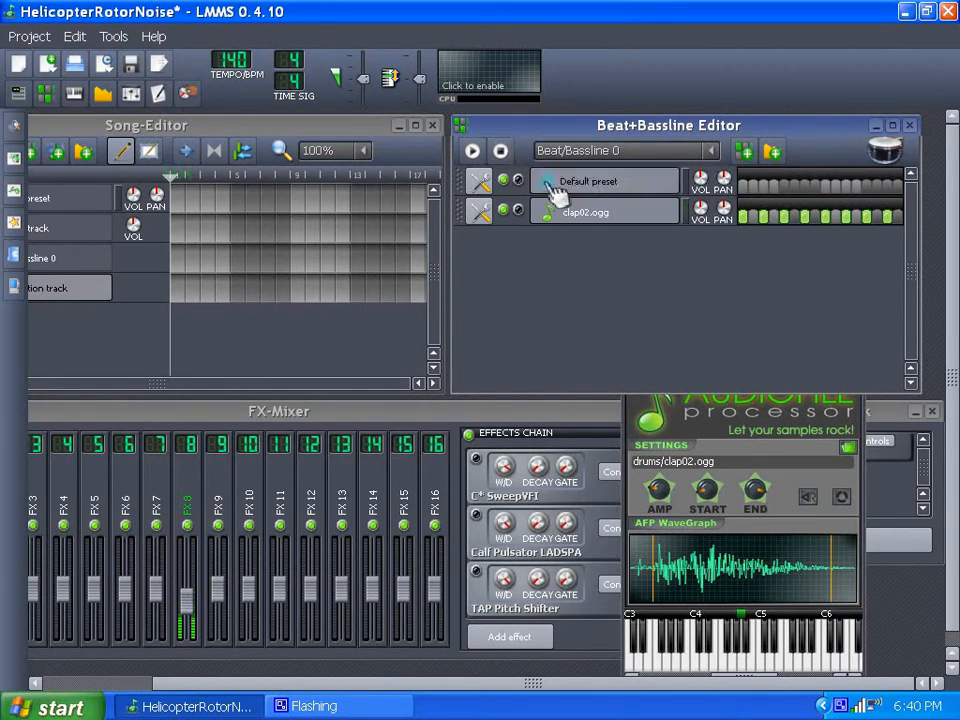
{"action": "left_click", "coordinate": [765, 432]}
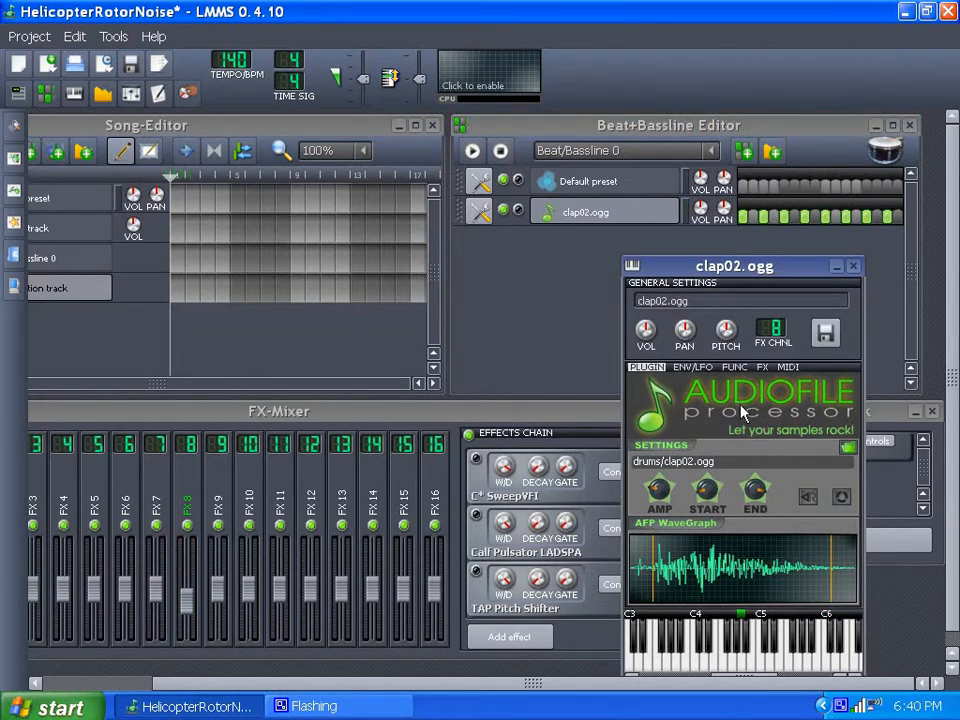
Show the clap02.ogg volume envelope and LFO settings, and listen to the pattern again with them in view.
{"action": "left_click", "coordinate": [697, 368]}
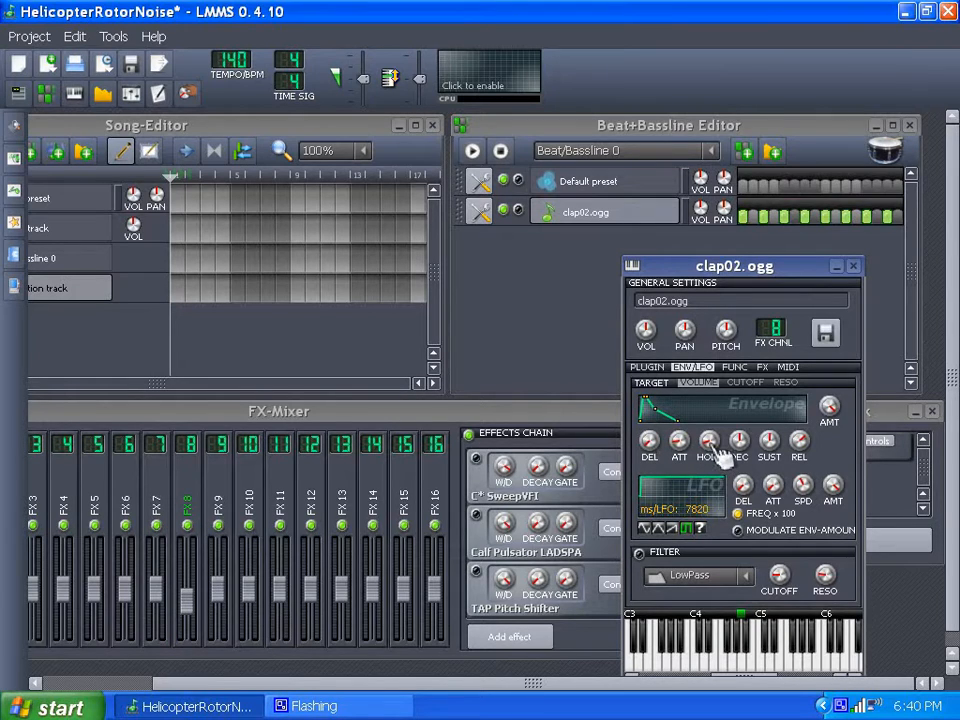
{"action": "mouse_move", "coordinate": [712, 450]}
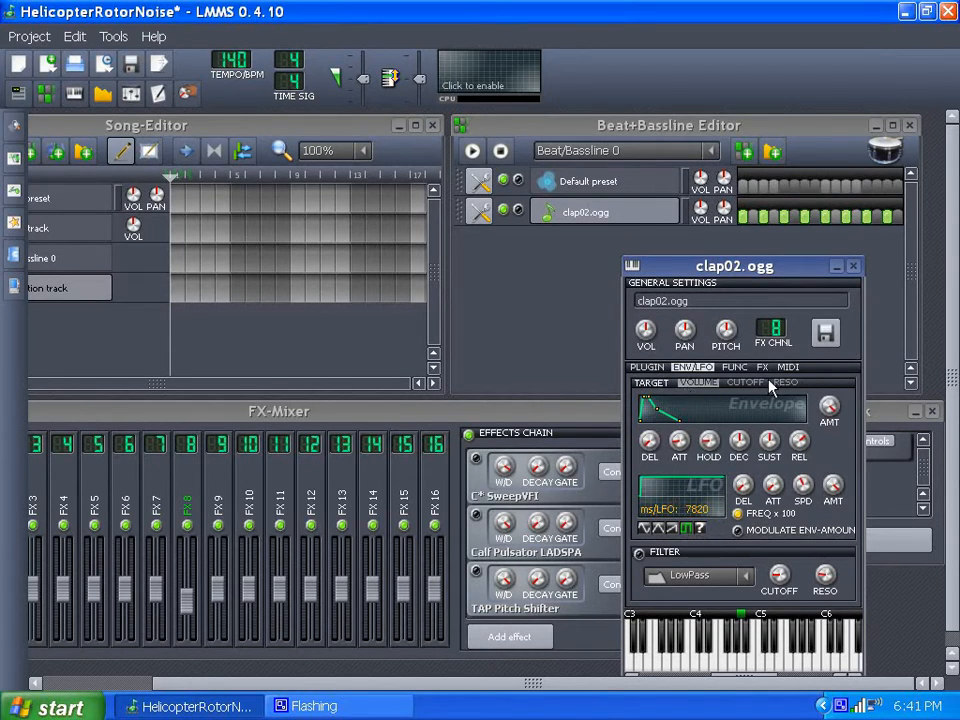
{"action": "left_click", "coordinate": [478, 153]}
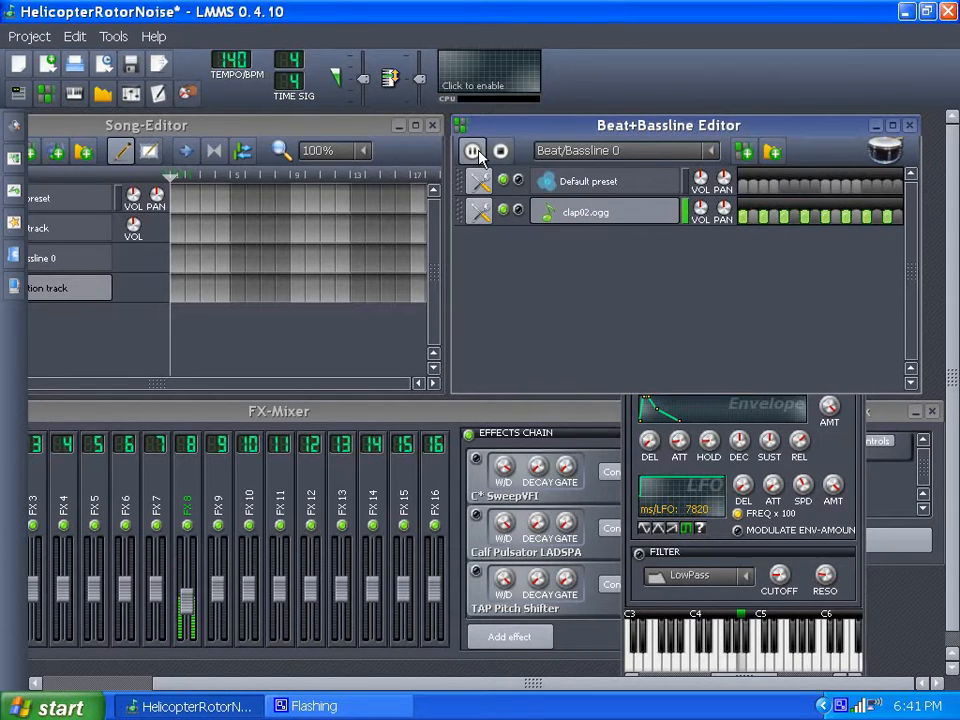
{"action": "left_click", "coordinate": [503, 151]}
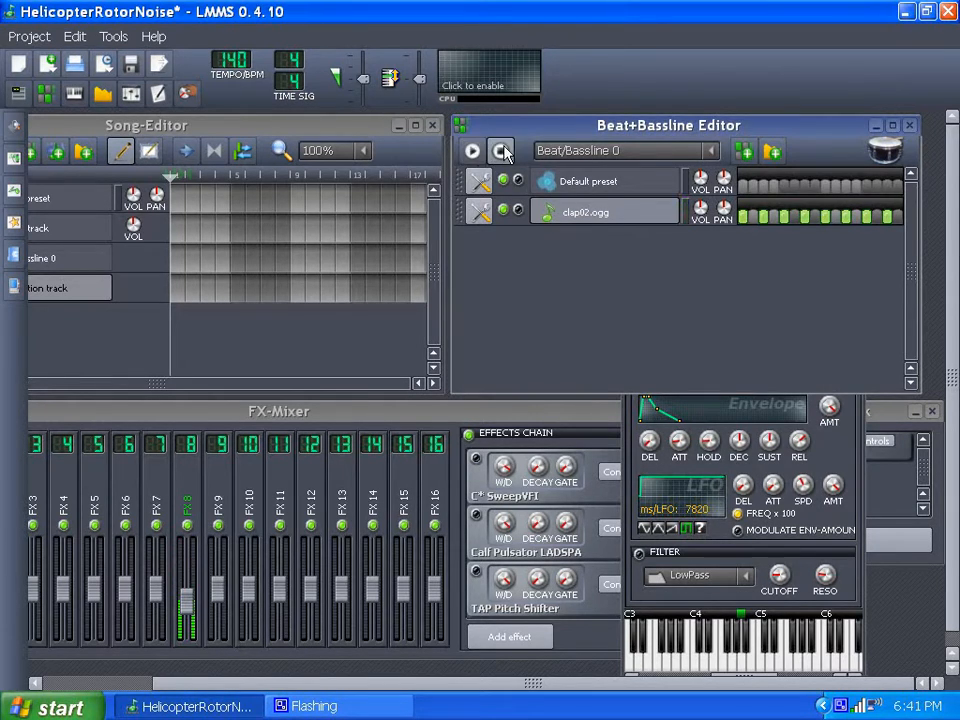
{"action": "left_click", "coordinate": [845, 462]}
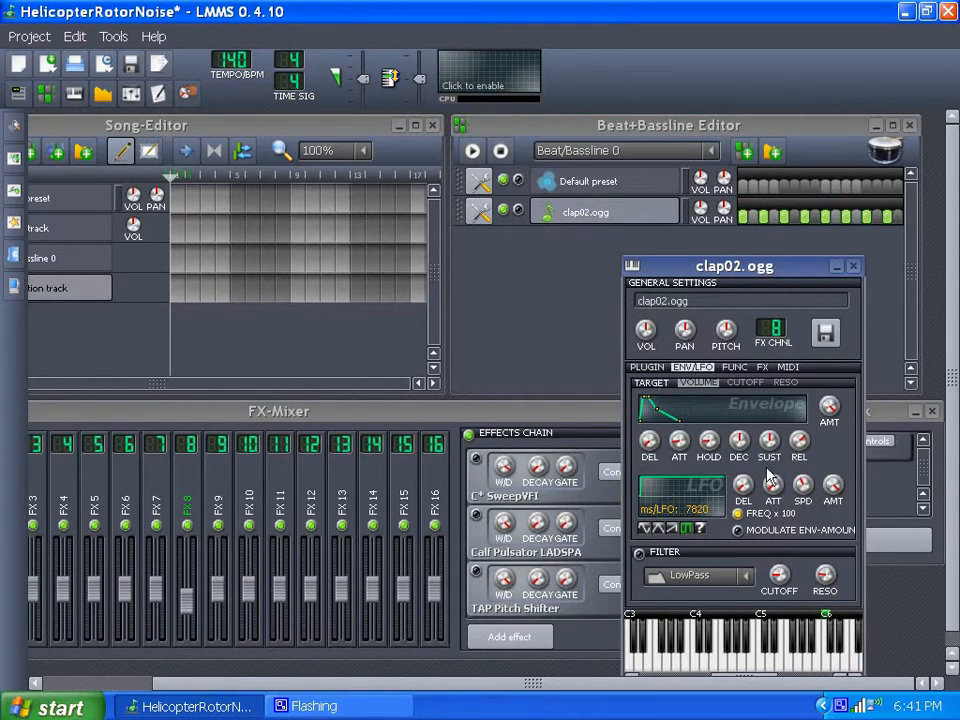
Check the exact attack, hold, decay, sustain and release values of the clap02.ogg volume envelope without changing them.
{"action": "double_click", "coordinate": [693, 448]}
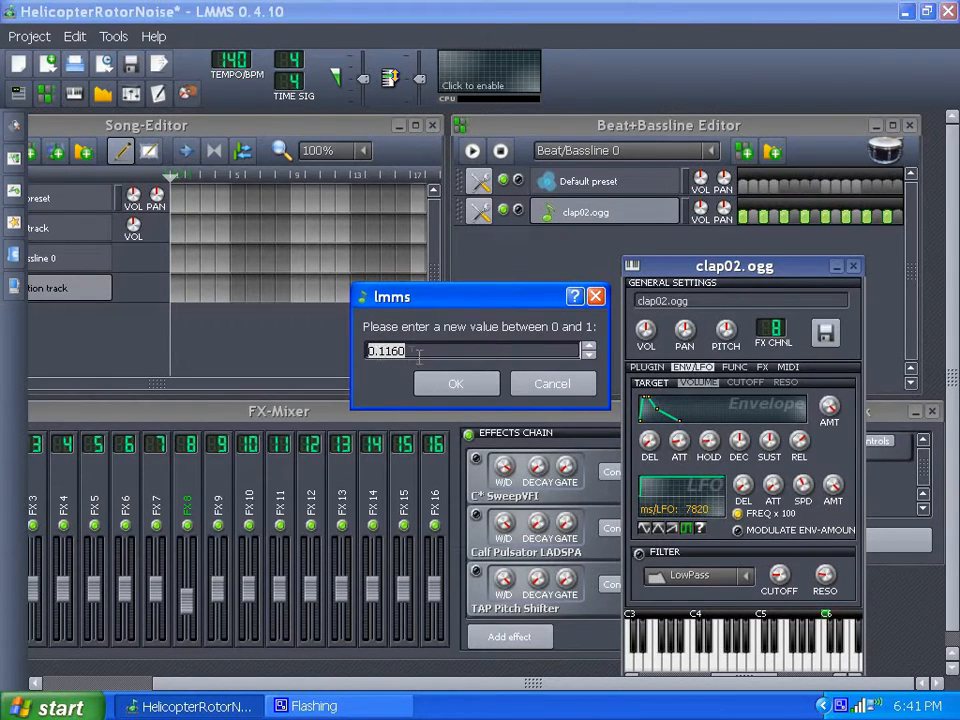
{"action": "left_click", "coordinate": [543, 386]}
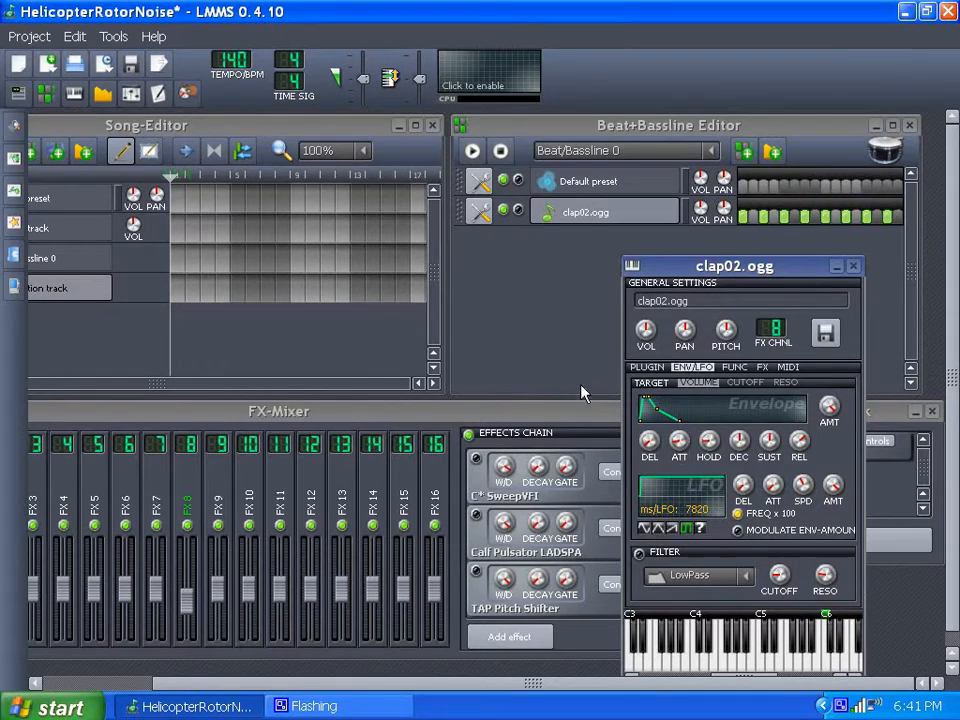
{"action": "double_click", "coordinate": [710, 442]}
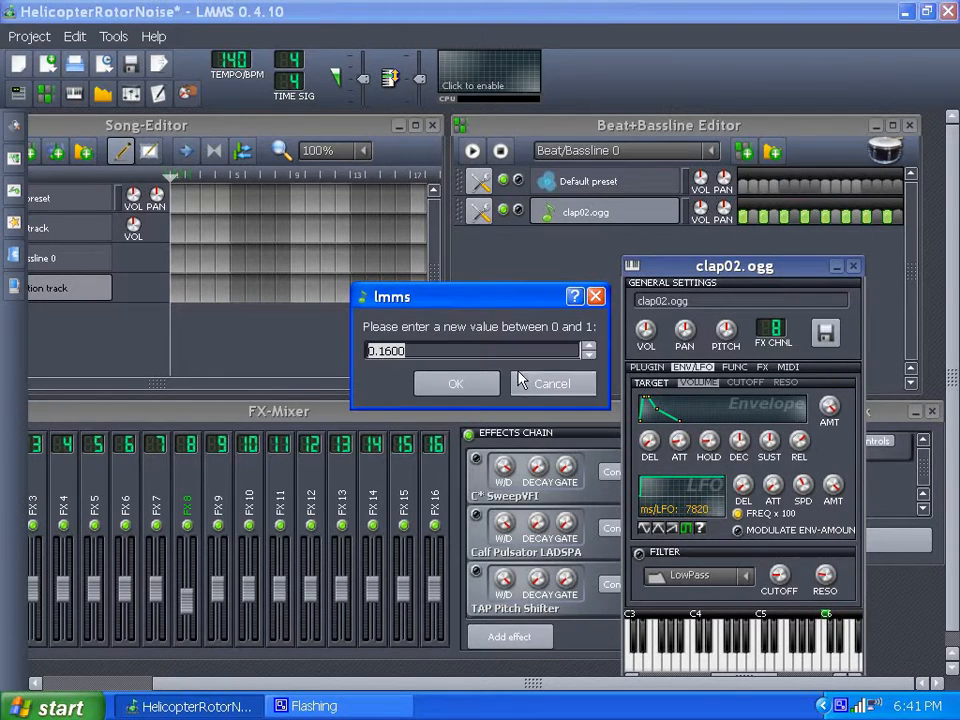
{"action": "left_click", "coordinate": [551, 383]}
{"action": "double_click", "coordinate": [740, 442]}
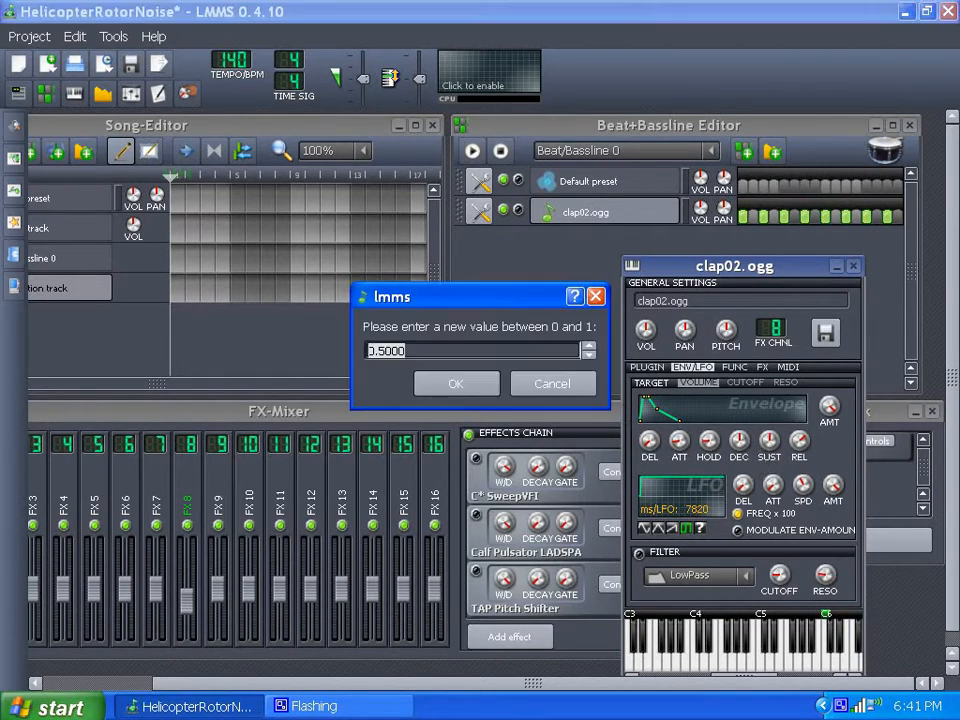
{"action": "left_click", "coordinate": [541, 390]}
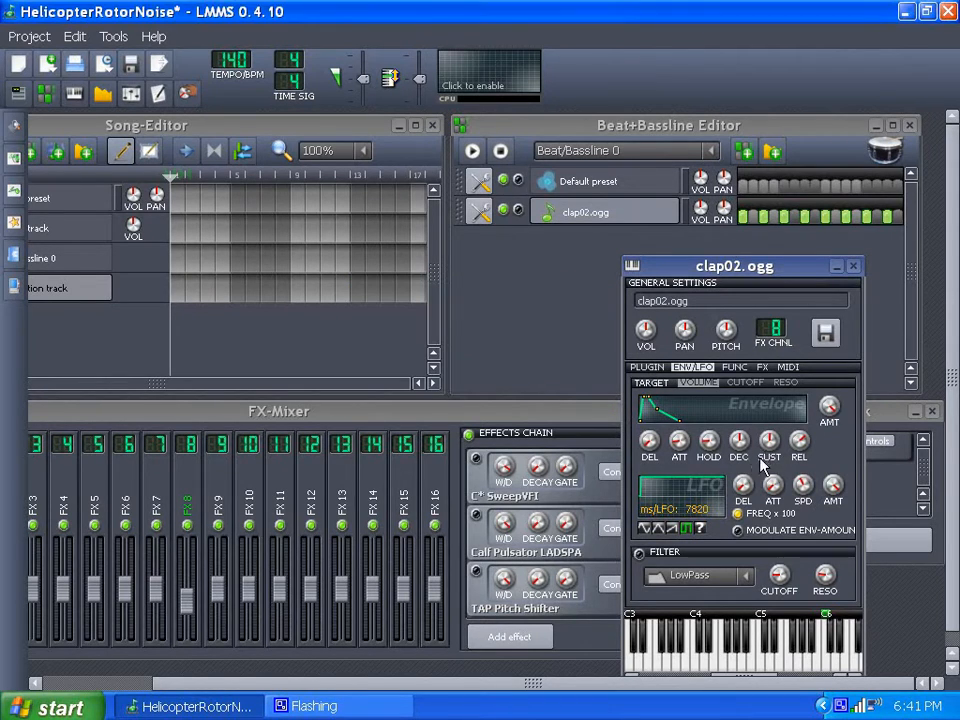
{"action": "double_click", "coordinate": [772, 445]}
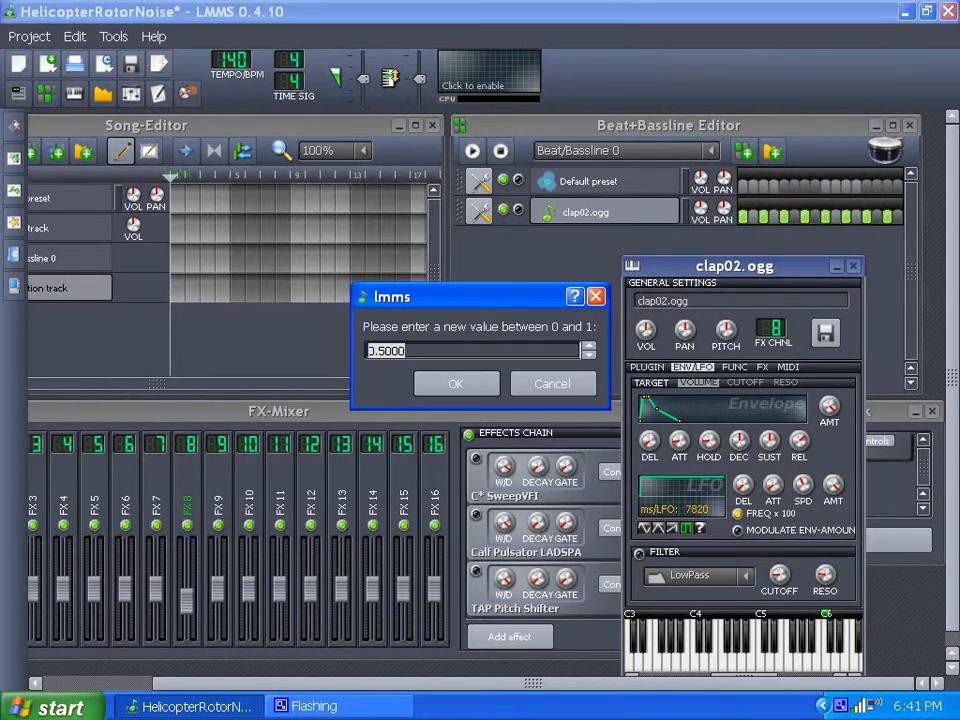
{"action": "left_click", "coordinate": [574, 388]}
{"action": "double_click", "coordinate": [800, 440]}
{"action": "left_click", "coordinate": [535, 382]}
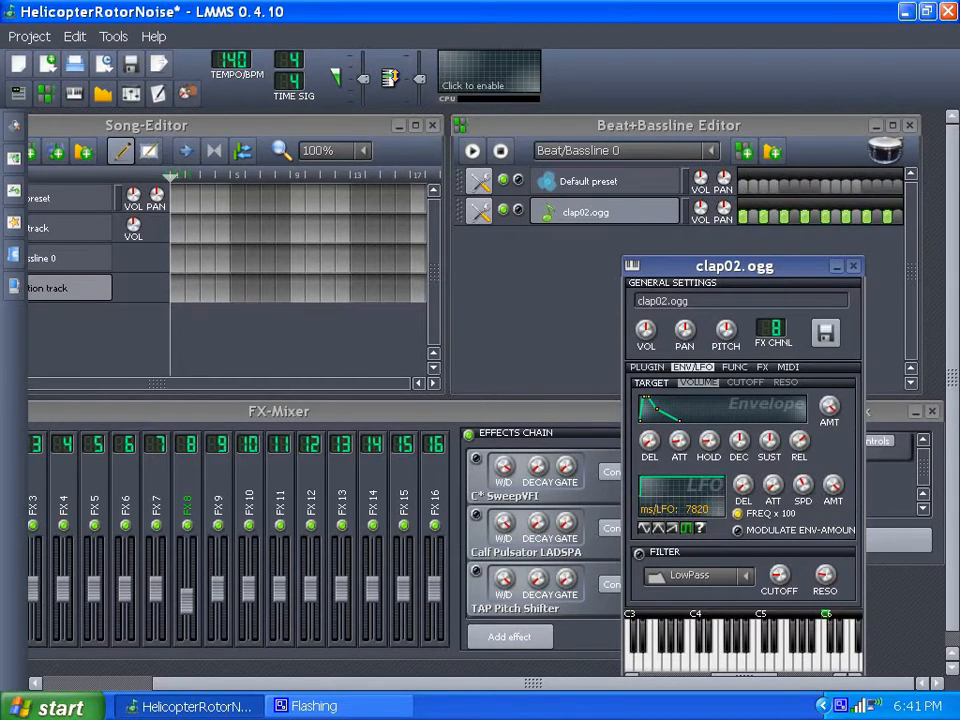
Check the exact delay, attack, speed and amount values of the clap02.ogg volume LFO, keeping them as they are.
{"action": "double_click", "coordinate": [745, 490]}
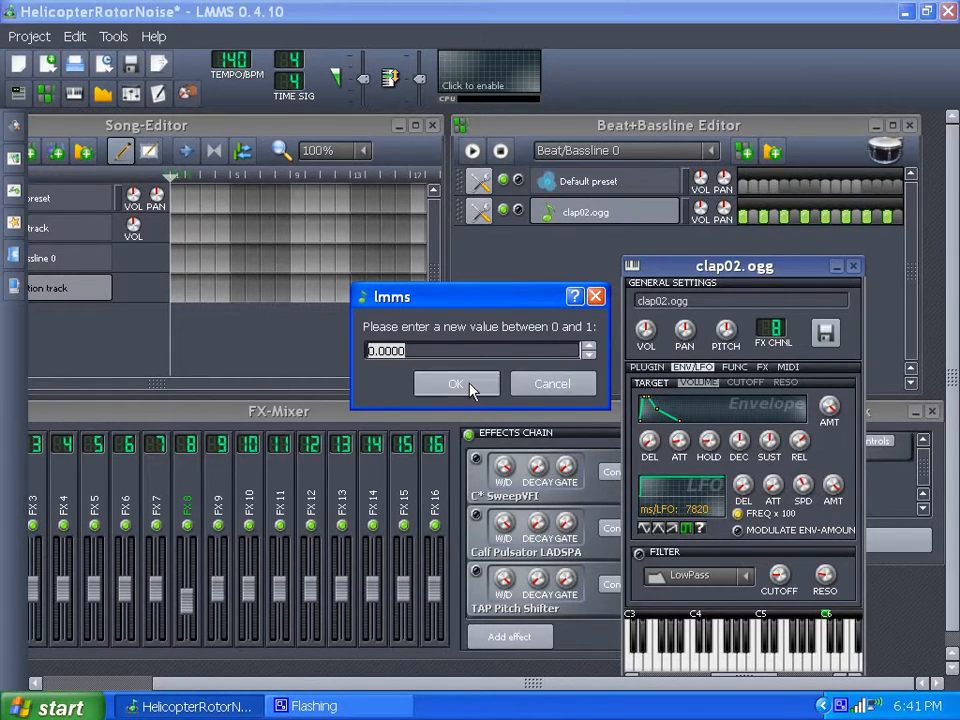
{"action": "left_click", "coordinate": [467, 390]}
{"action": "double_click", "coordinate": [791, 489]}
{"action": "left_click", "coordinate": [480, 389]}
{"action": "double_click", "coordinate": [800, 486]}
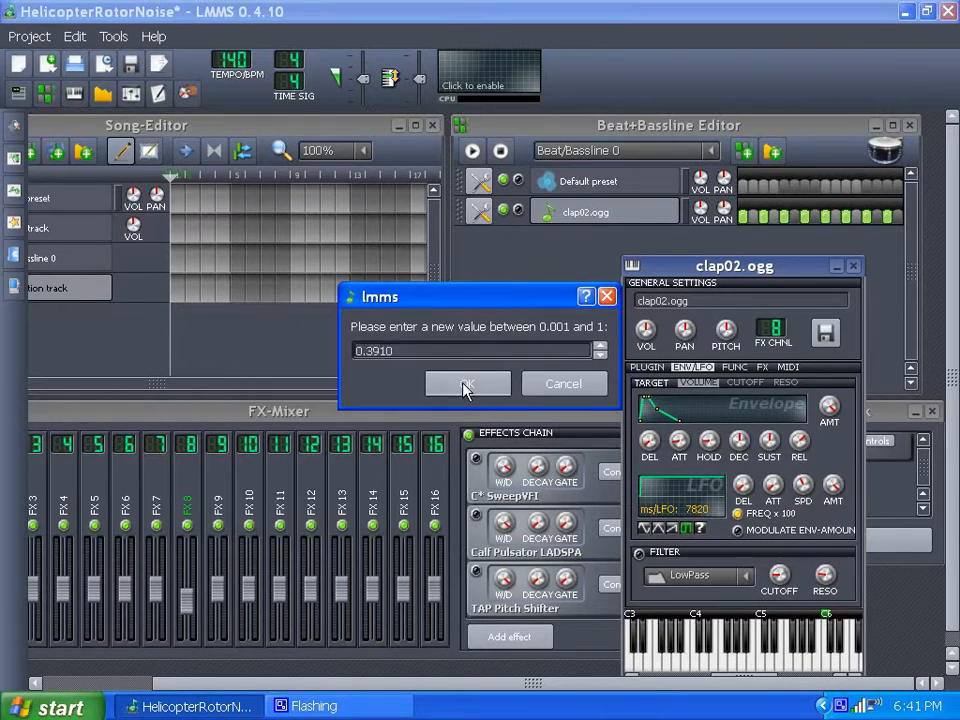
{"action": "left_click", "coordinate": [467, 384]}
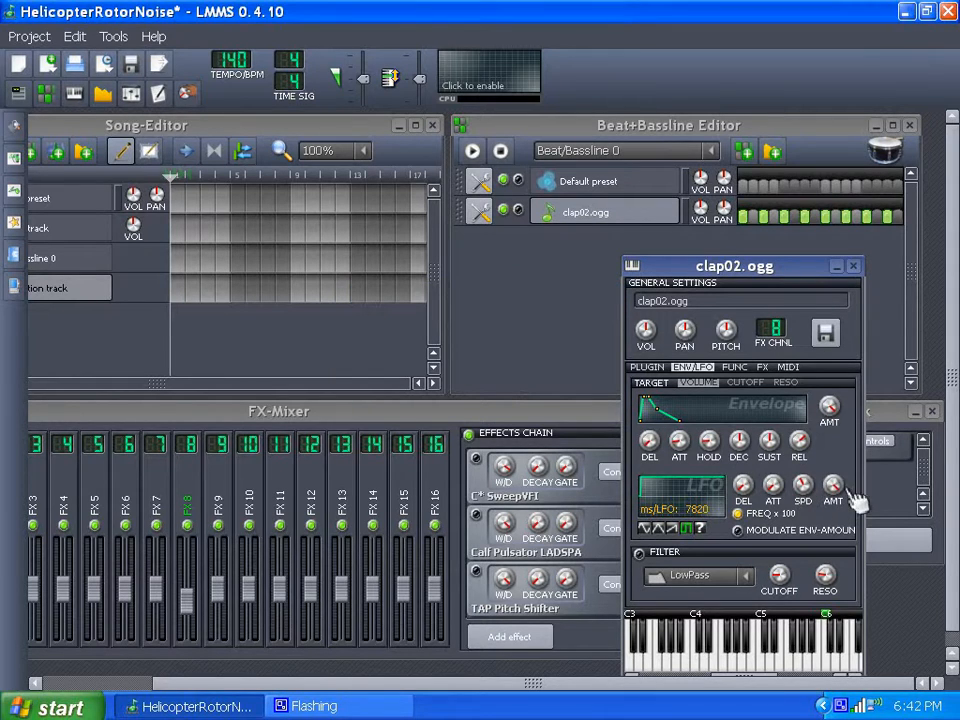
{"action": "double_click", "coordinate": [830, 492]}
{"action": "left_click", "coordinate": [471, 385]}
Check the range, time and gate values of the clap02.ogg arpeggio, and close the instrument settings.
{"action": "left_click", "coordinate": [648, 367]}
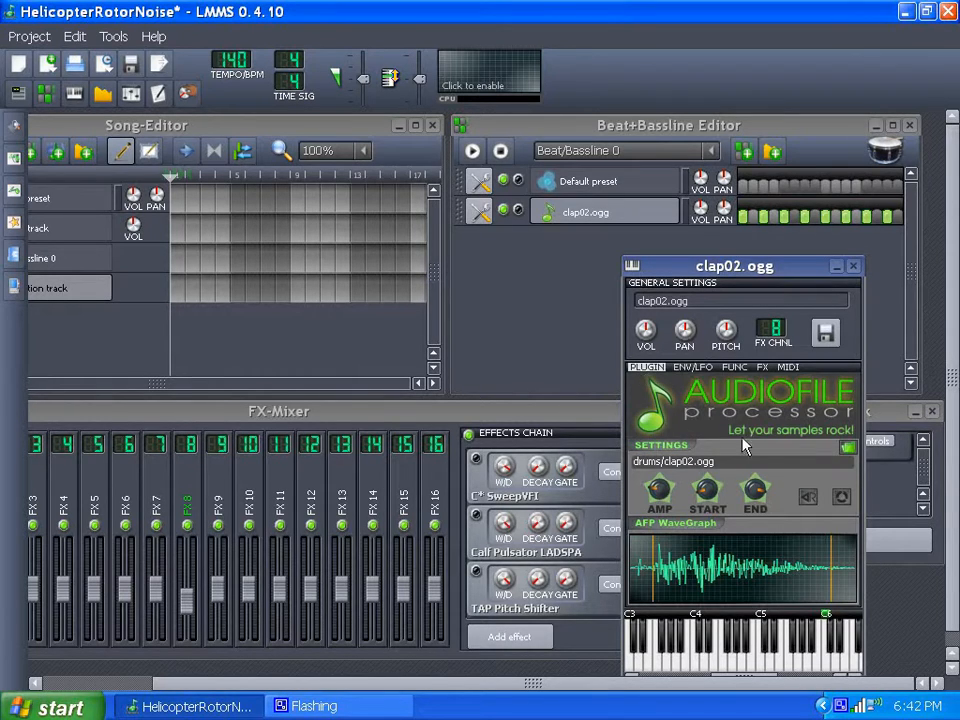
{"action": "left_click", "coordinate": [735, 367]}
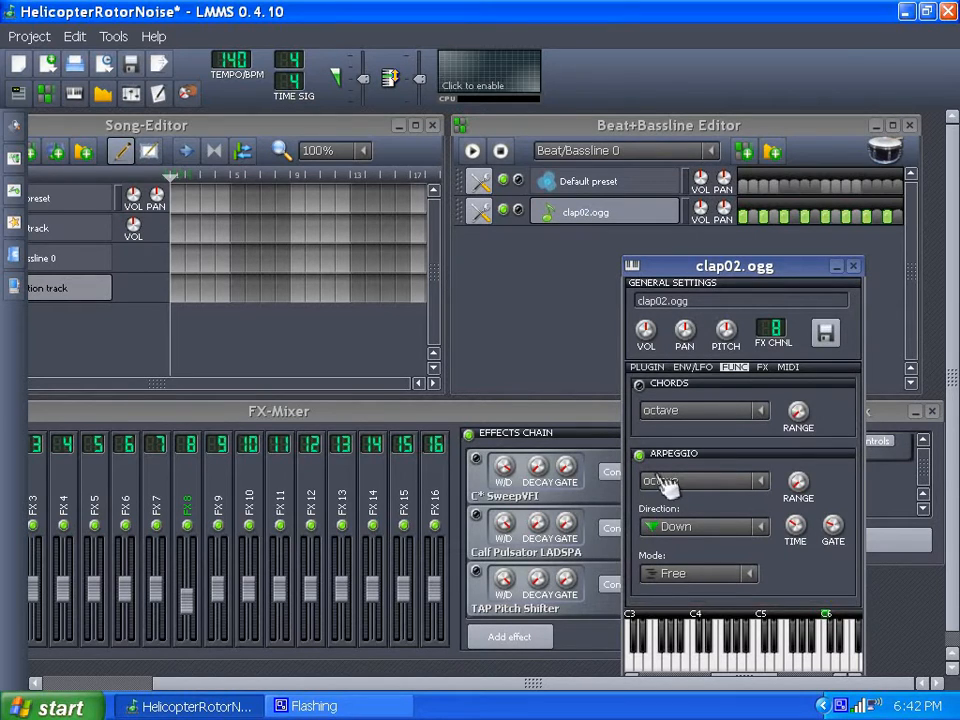
{"action": "double_click", "coordinate": [800, 484]}
{"action": "left_click", "coordinate": [548, 385]}
{"action": "double_click", "coordinate": [795, 524]}
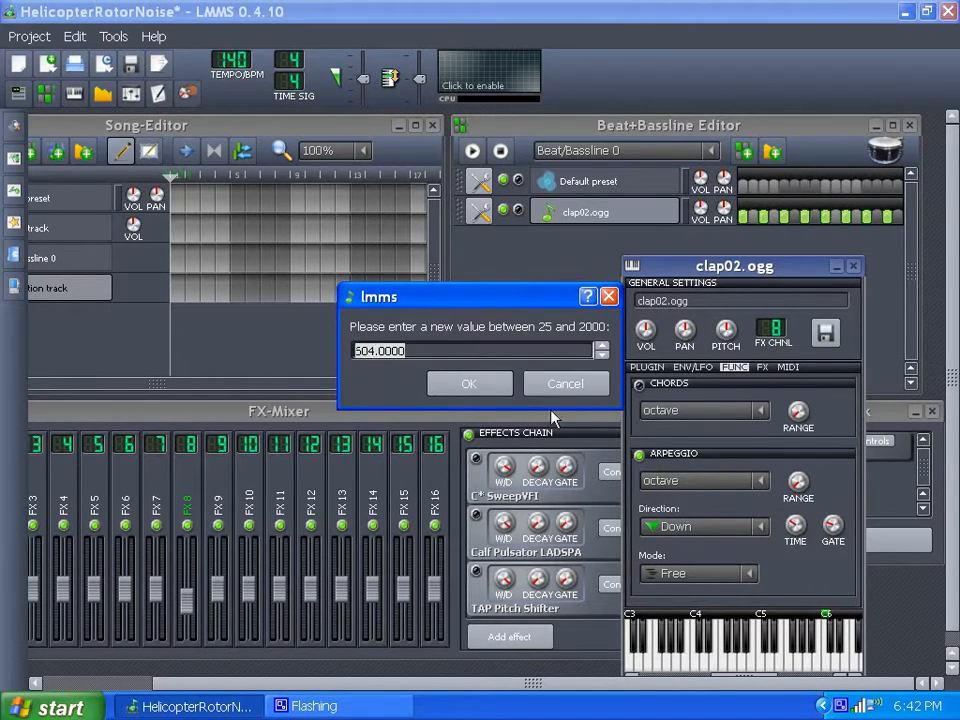
{"action": "left_click", "coordinate": [471, 385]}
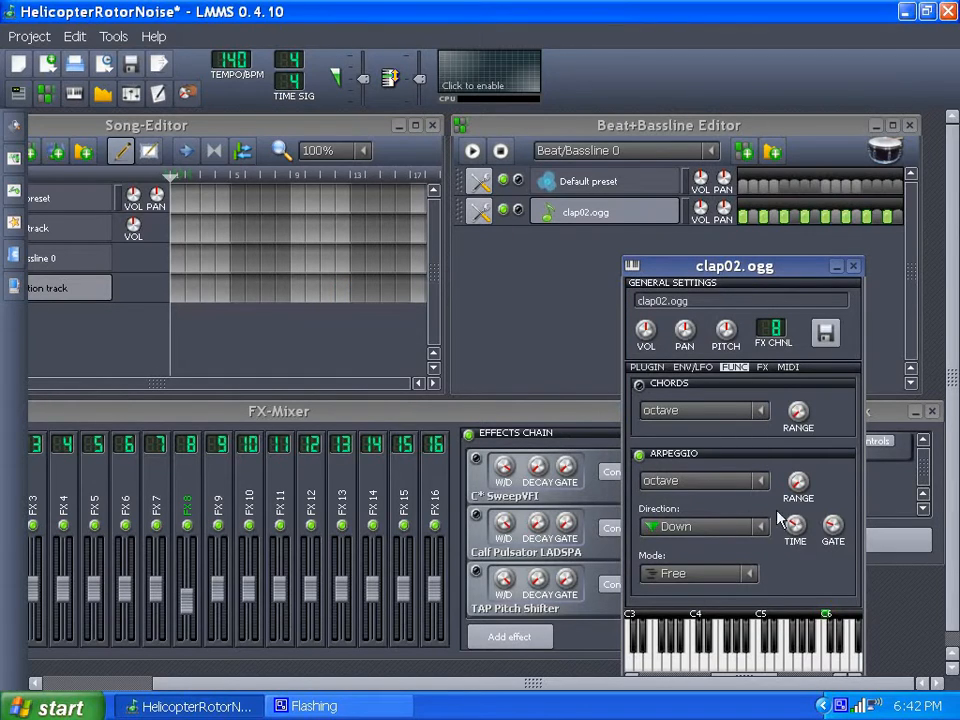
{"action": "double_click", "coordinate": [833, 527]}
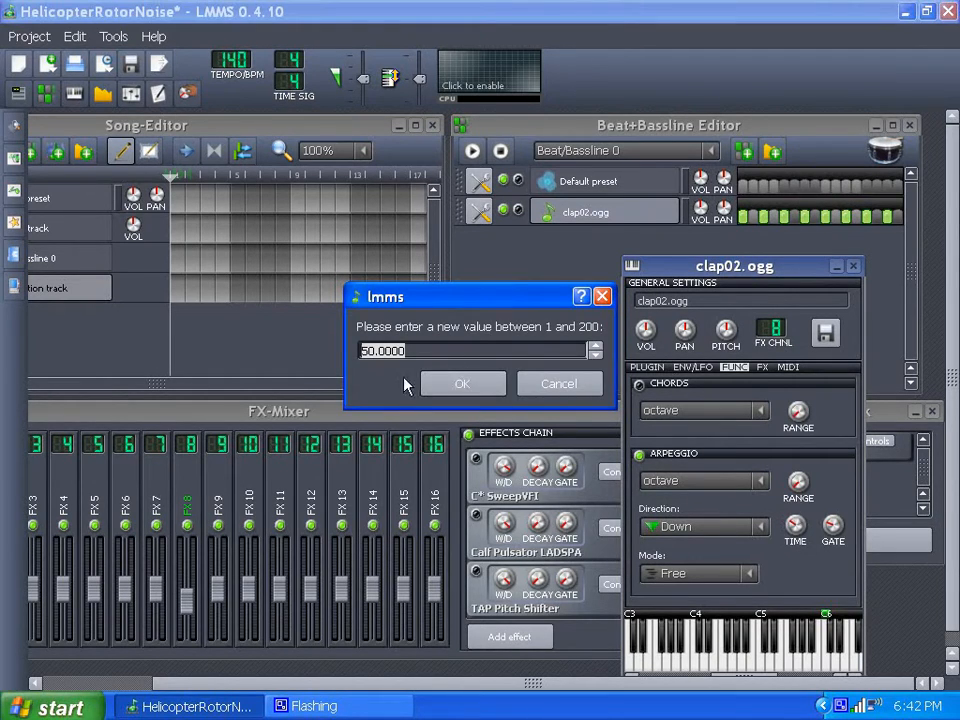
{"action": "left_click", "coordinate": [488, 382]}
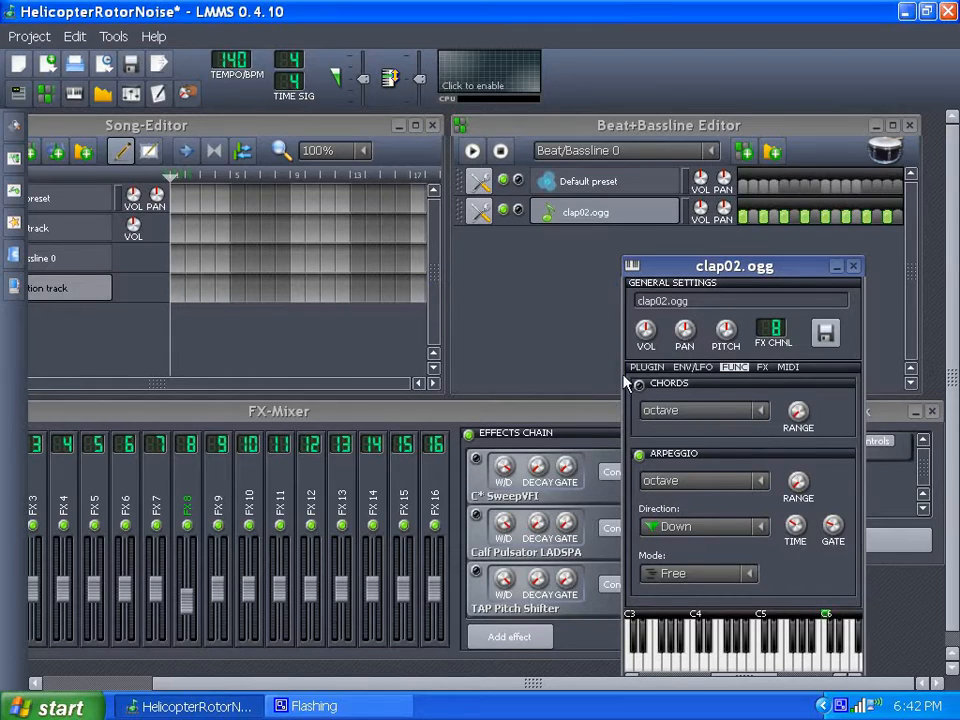
{"action": "left_click", "coordinate": [854, 267]}
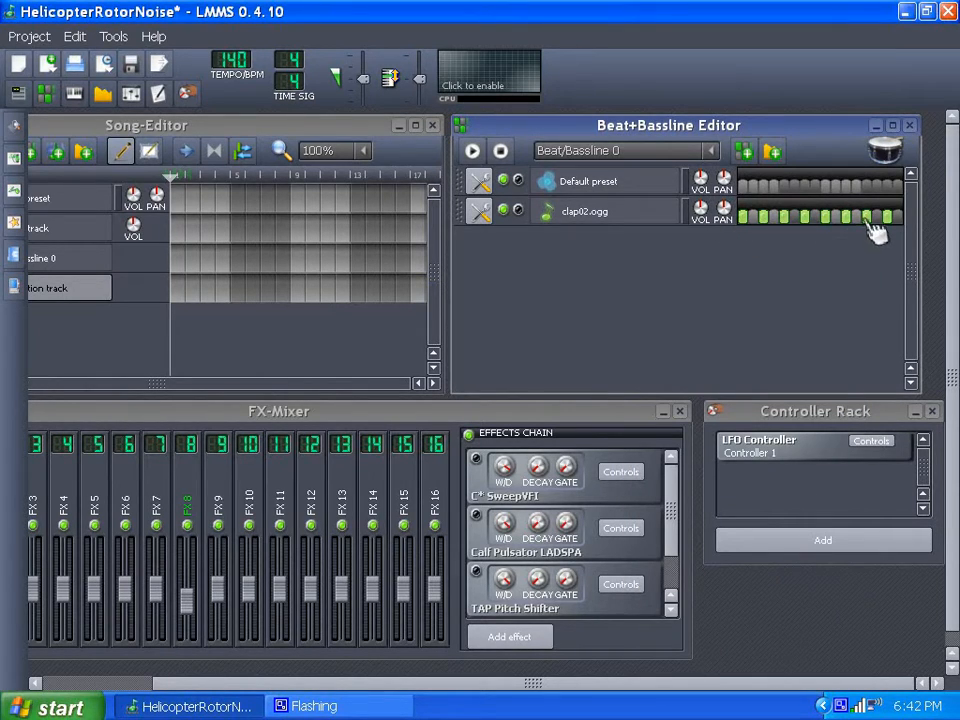
Play the Beat+Bassline pattern briefly and take another look at the clap02.ogg sample settings before closing them.
{"action": "left_click", "coordinate": [784, 220]}
{"action": "left_click", "coordinate": [471, 150]}
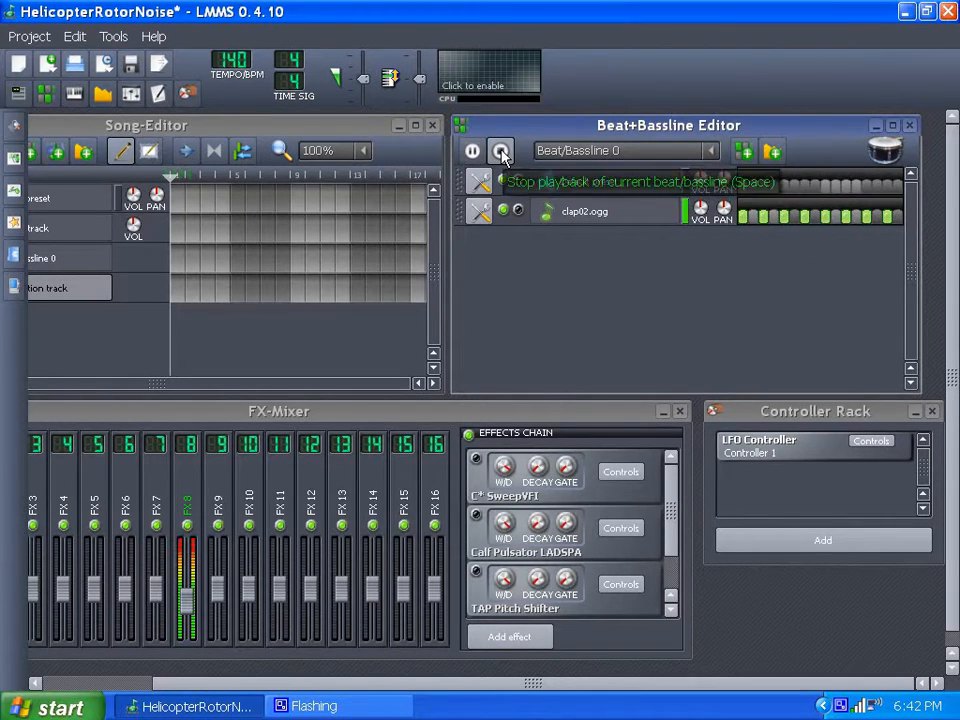
{"action": "left_click", "coordinate": [501, 151]}
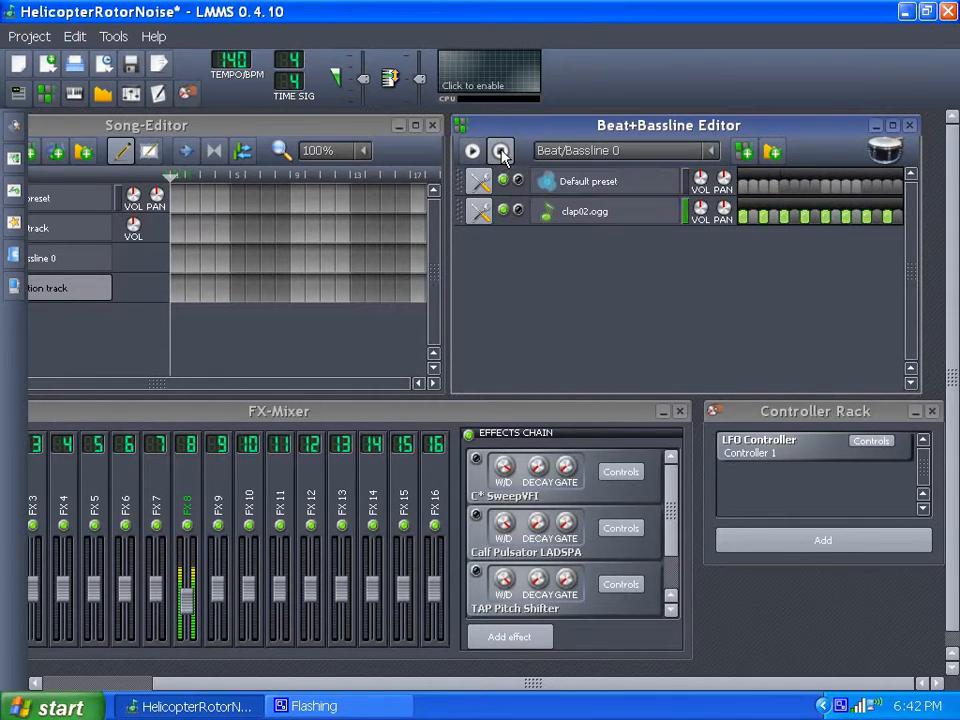
{"action": "left_click", "coordinate": [600, 214]}
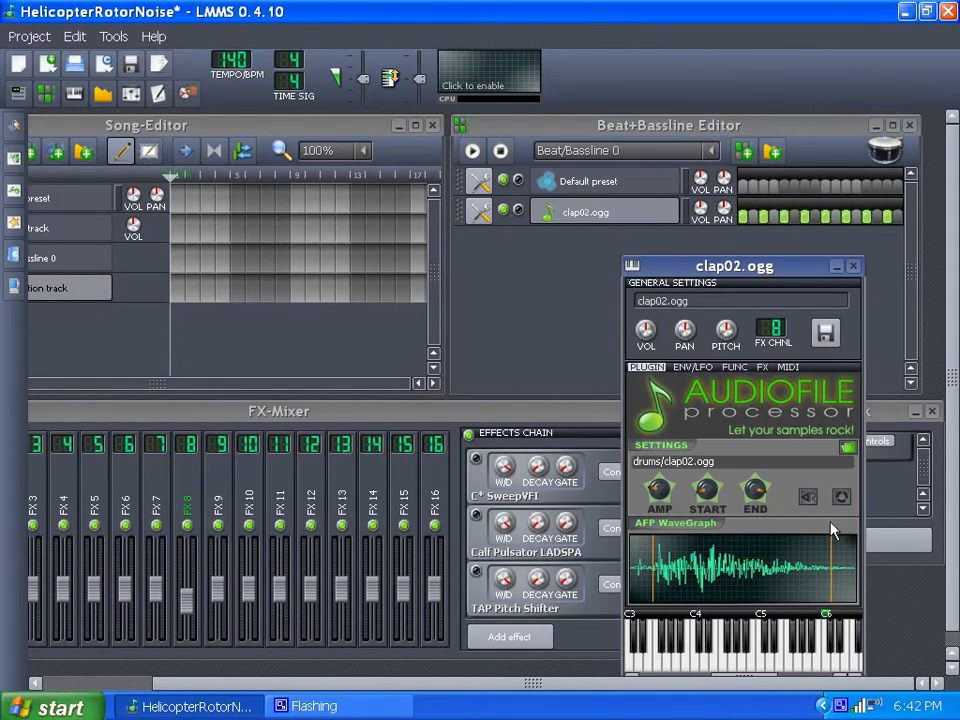
{"action": "left_click", "coordinate": [854, 267]}
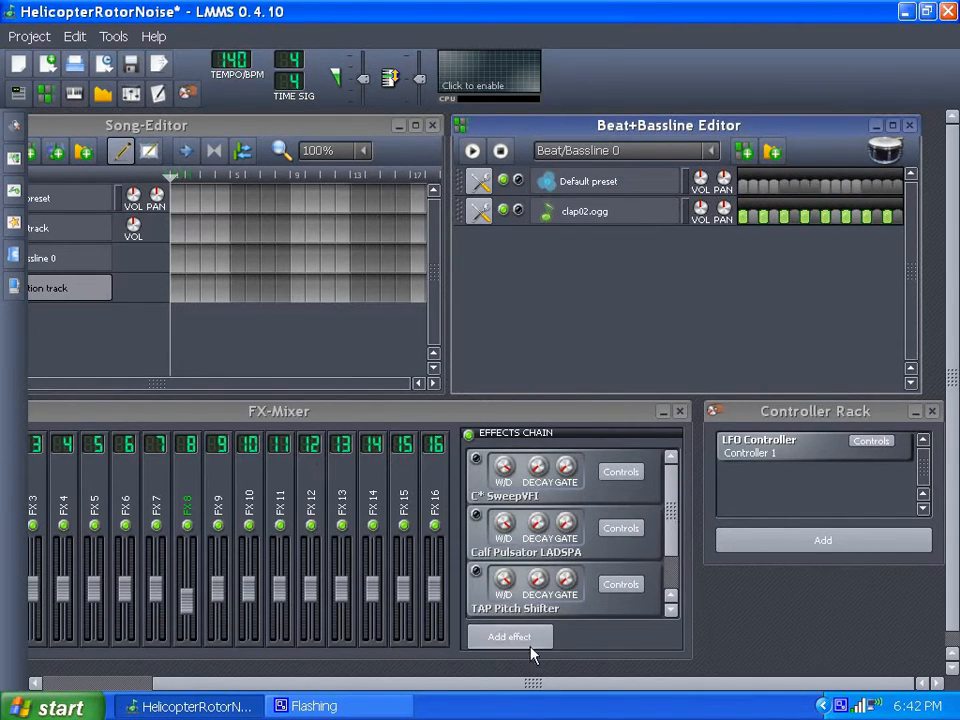
Open the C* SweepVFI controls in the FX 8 effects chain and place them clear of the mixer to examine their settings.
{"action": "left_click_drag", "start_coordinate": [668, 516], "coordinate": [686, 497]}
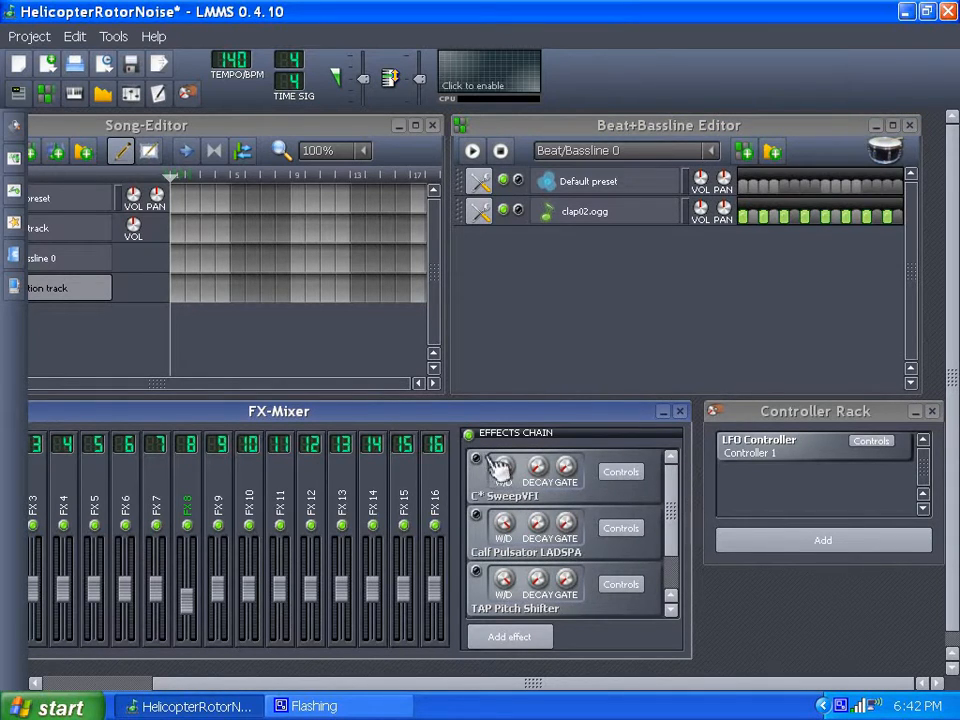
{"action": "left_click", "coordinate": [619, 473]}
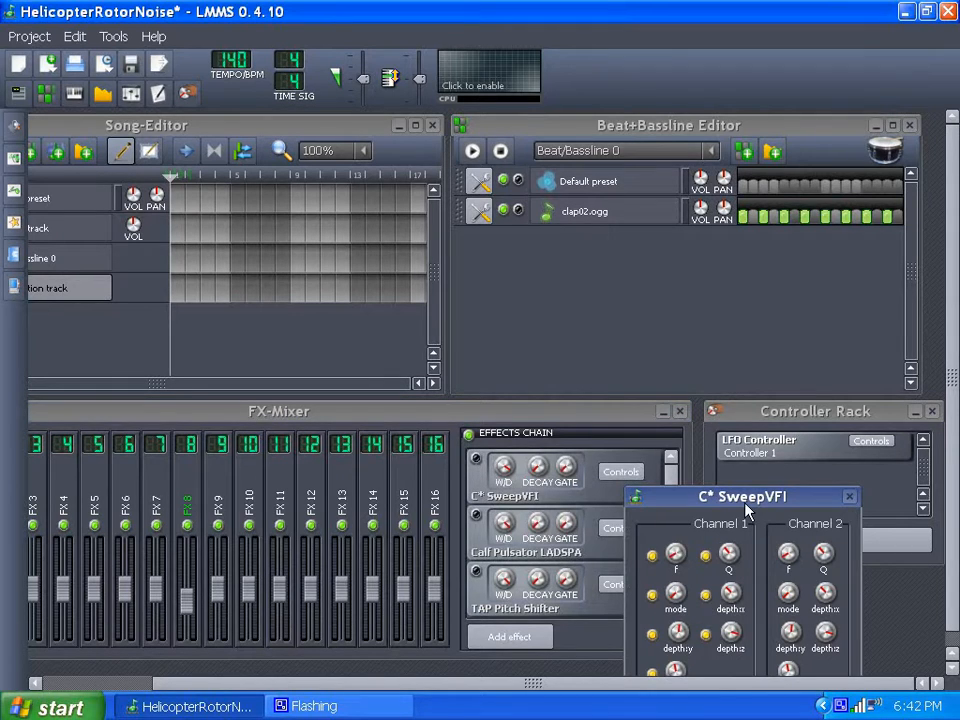
{"action": "left_click_drag", "start_coordinate": [746, 505], "coordinate": [762, 371]}
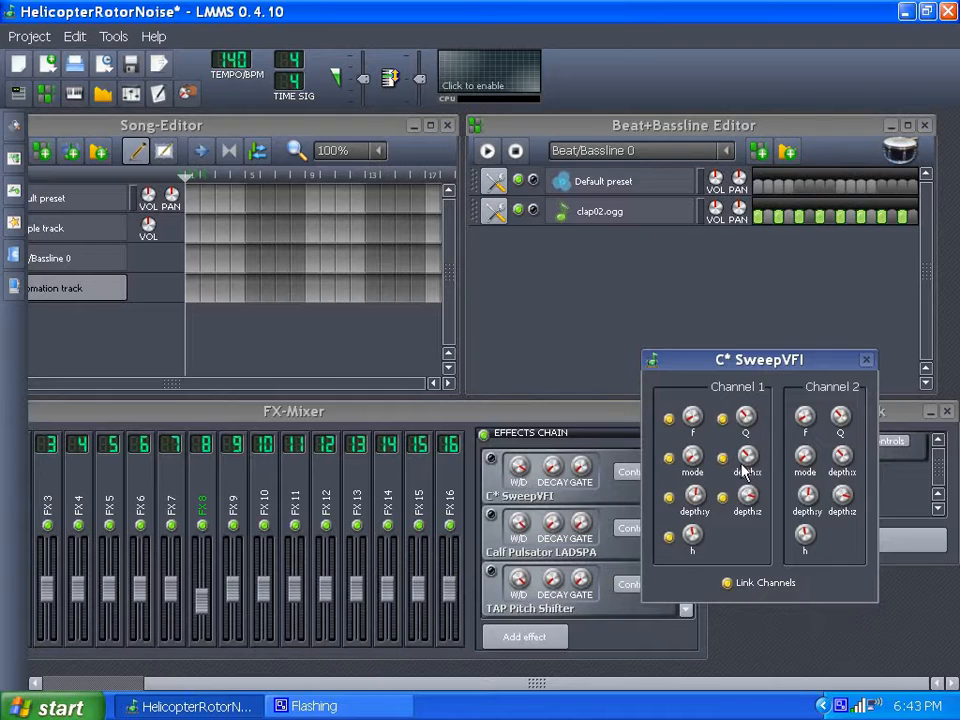
{"action": "left_click_drag", "start_coordinate": [729, 364], "coordinate": [764, 358]}
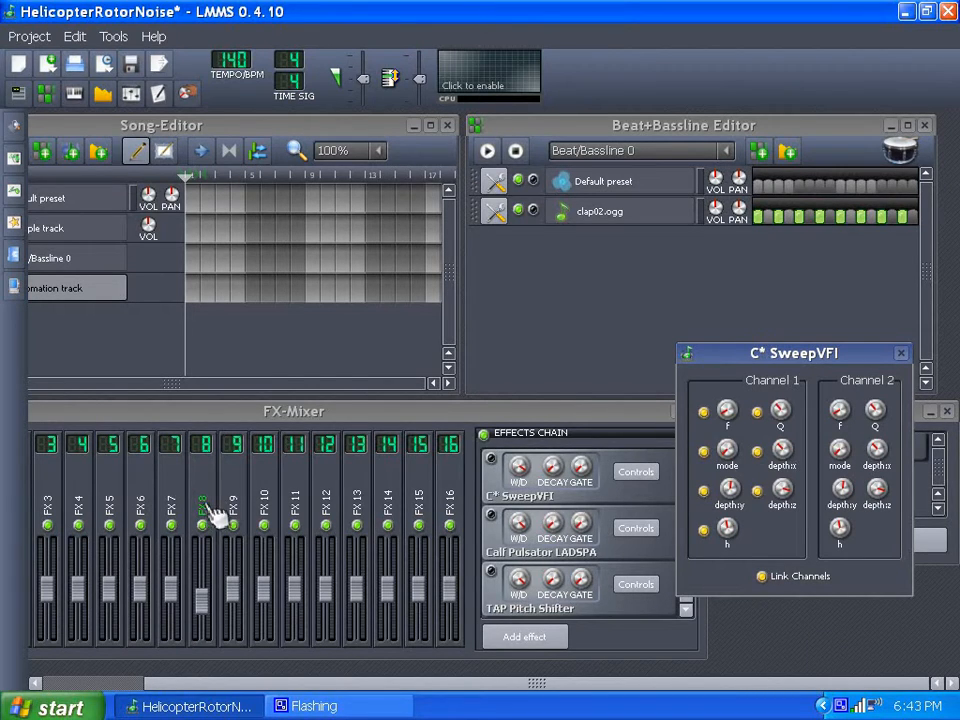
Check which FX channel the clap02.ogg instrument is routed to, close its settings and return to the C* SweepVFI controls.
{"action": "left_click", "coordinate": [596, 214]}
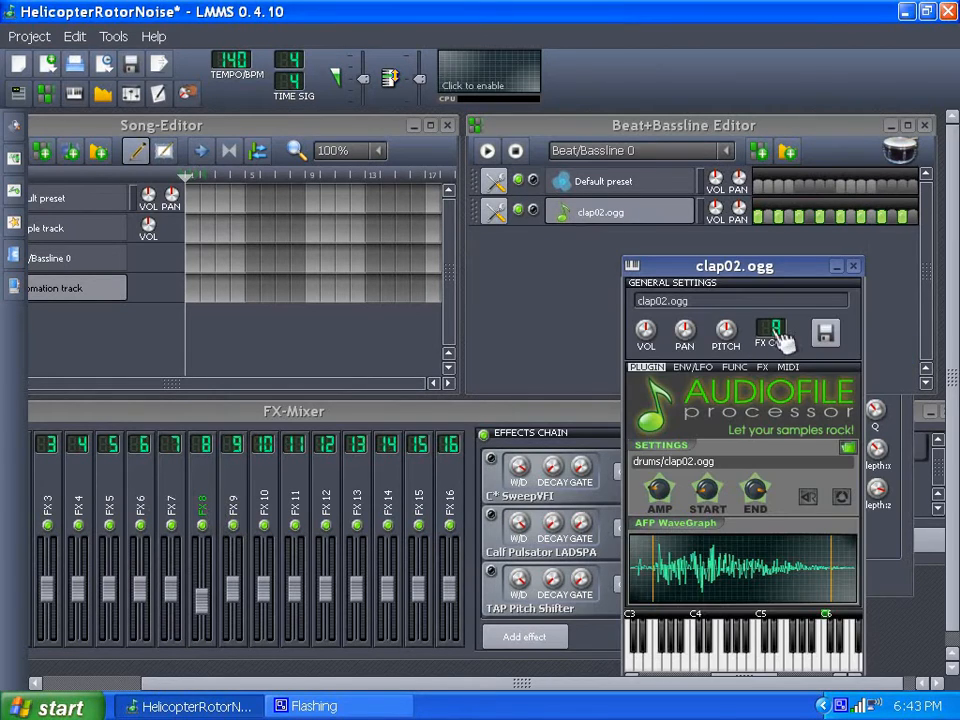
{"action": "left_click", "coordinate": [852, 266]}
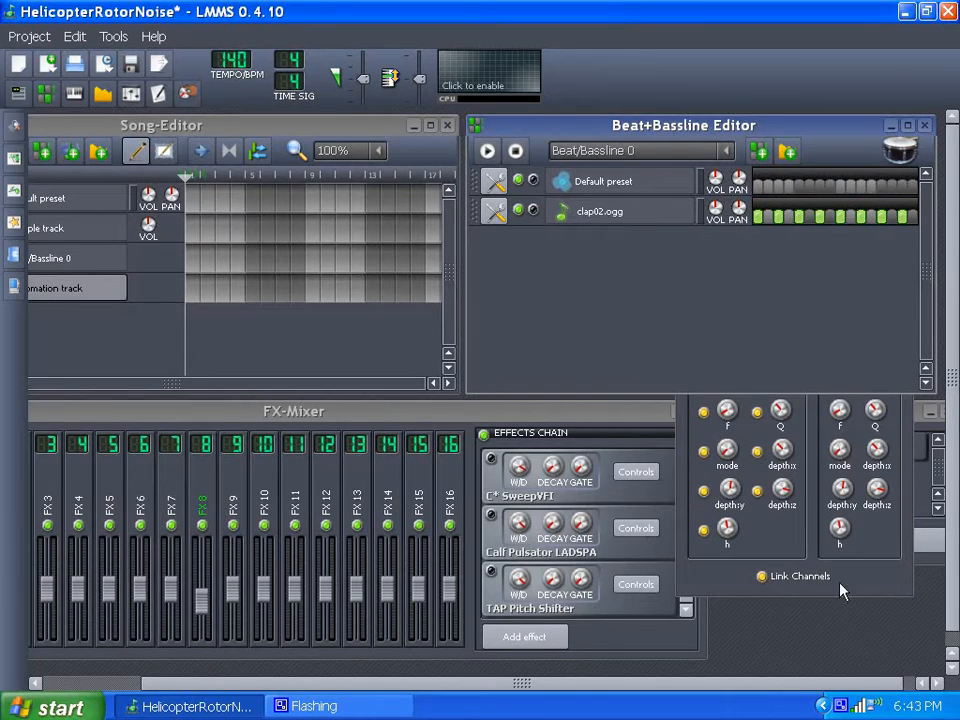
{"action": "left_click", "coordinate": [839, 514]}
{"action": "left_click_drag", "start_coordinate": [765, 353], "coordinate": [790, 388]}
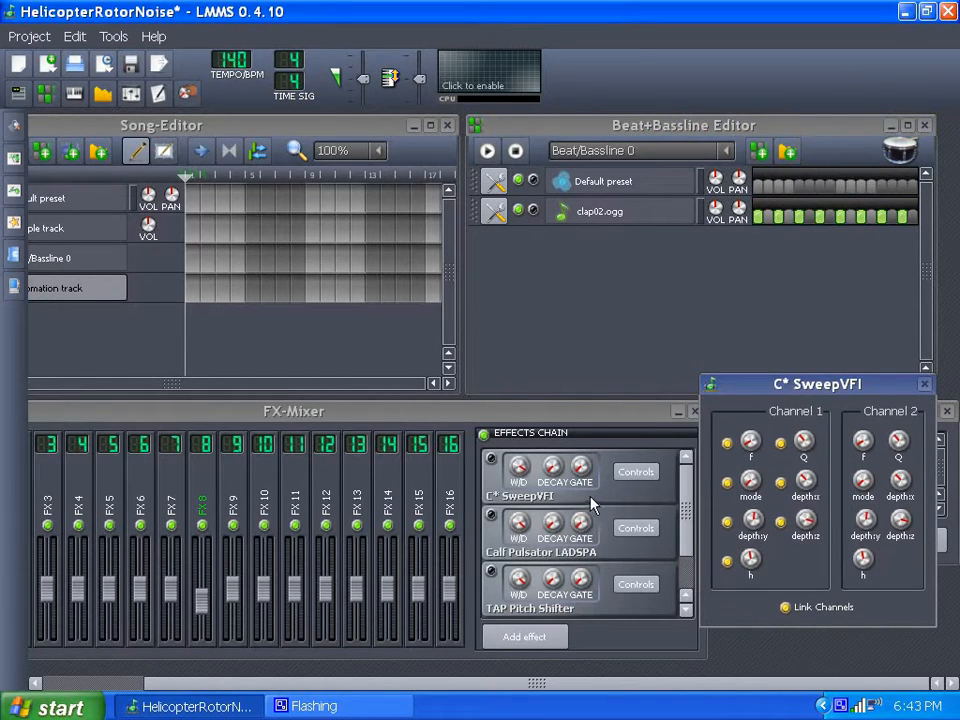
Enable C* SweepVFI, play the Beat+Bassline pattern while raising the FX 8 fader slightly, close the effect's controls and stop playback.
{"action": "left_click", "coordinate": [491, 459]}
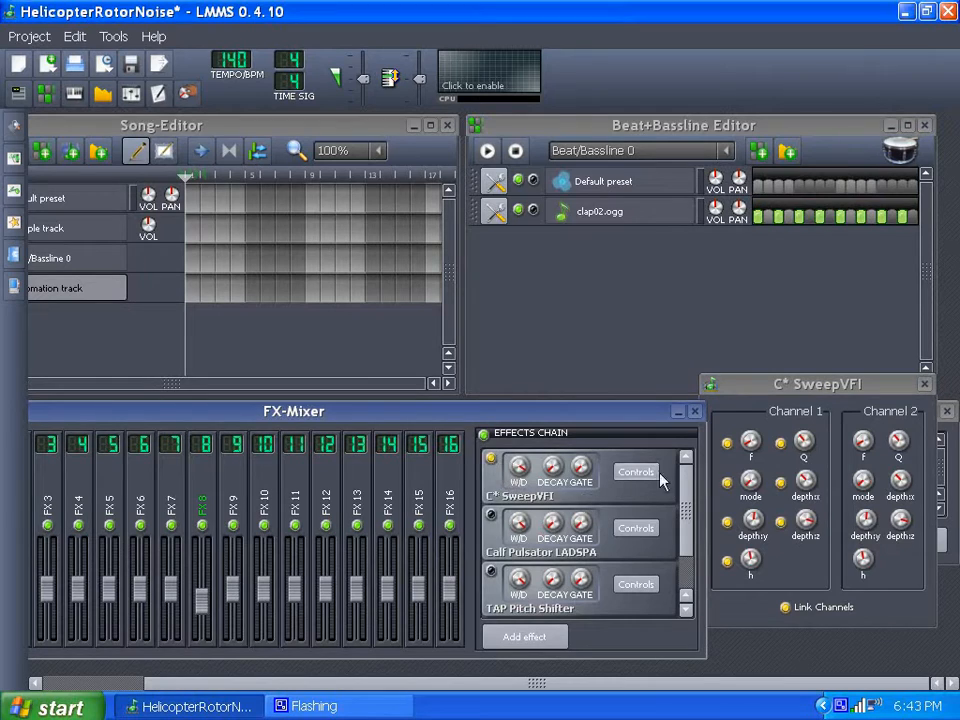
{"action": "left_click", "coordinate": [487, 151]}
{"action": "left_click", "coordinate": [838, 407]}
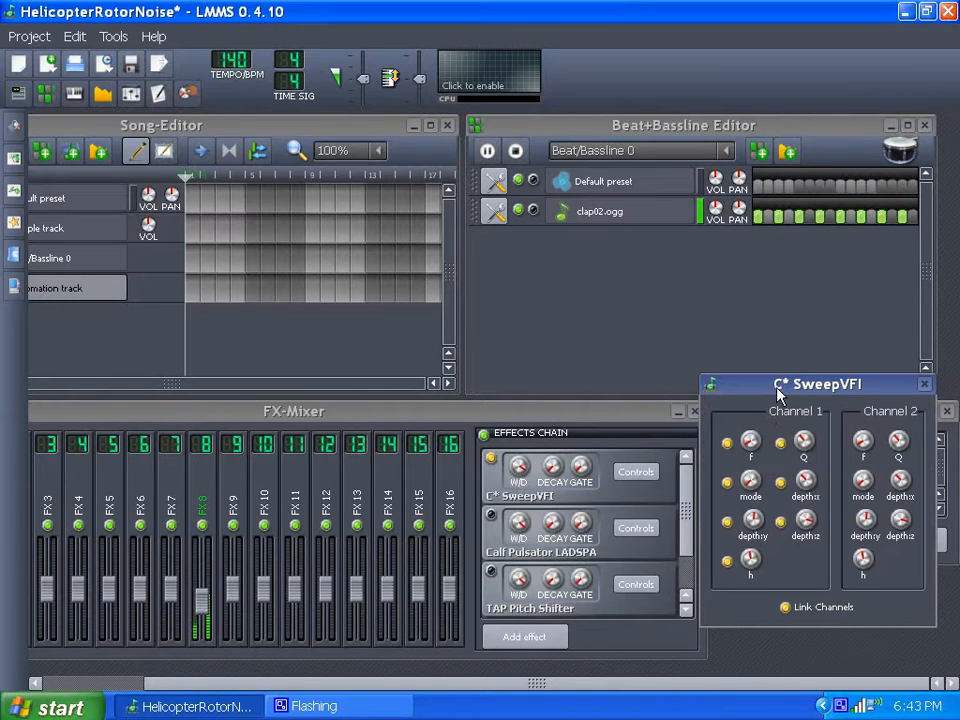
{"action": "left_click", "coordinate": [214, 610]}
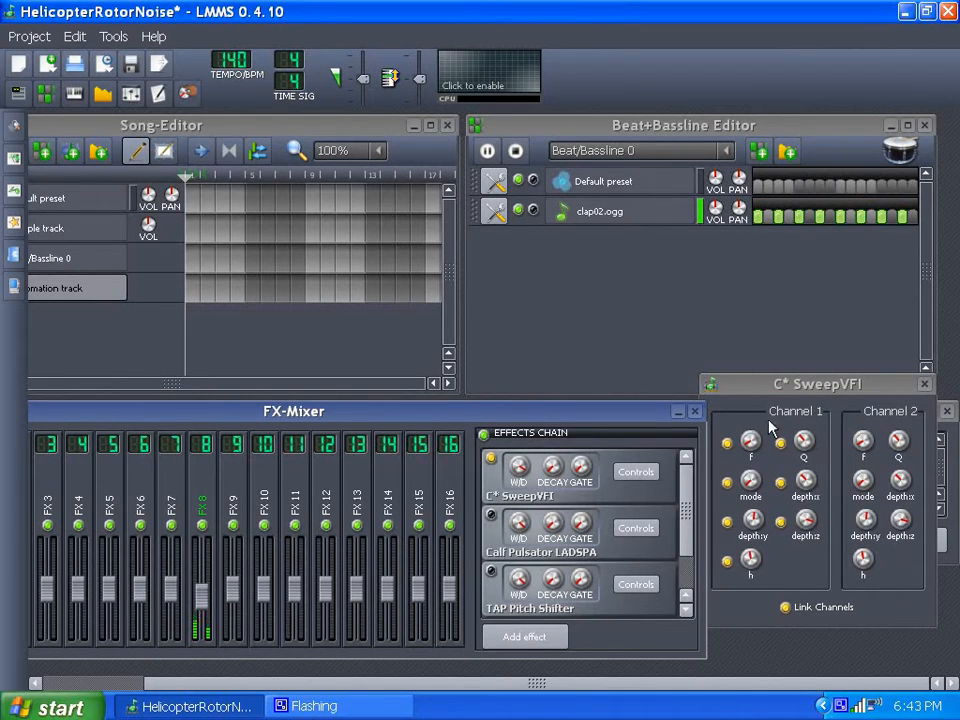
{"action": "left_click", "coordinate": [924, 384]}
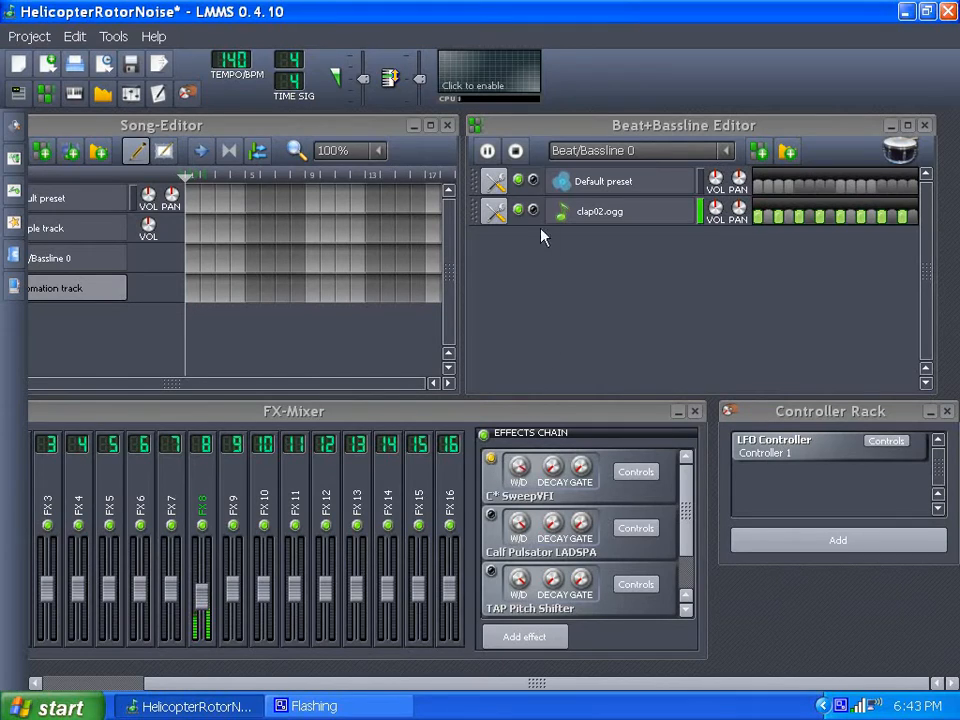
{"action": "left_click", "coordinate": [514, 151]}
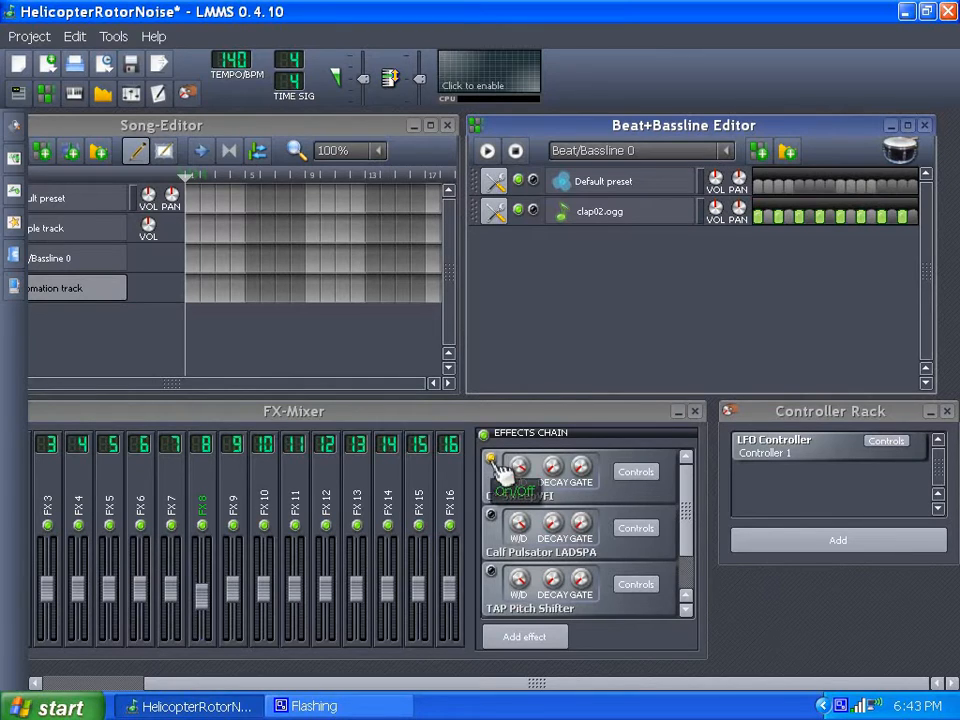
Enable Calf Pulsator LADSPA in the effects chain, look over its controls and close them.
{"action": "left_click", "coordinate": [491, 516]}
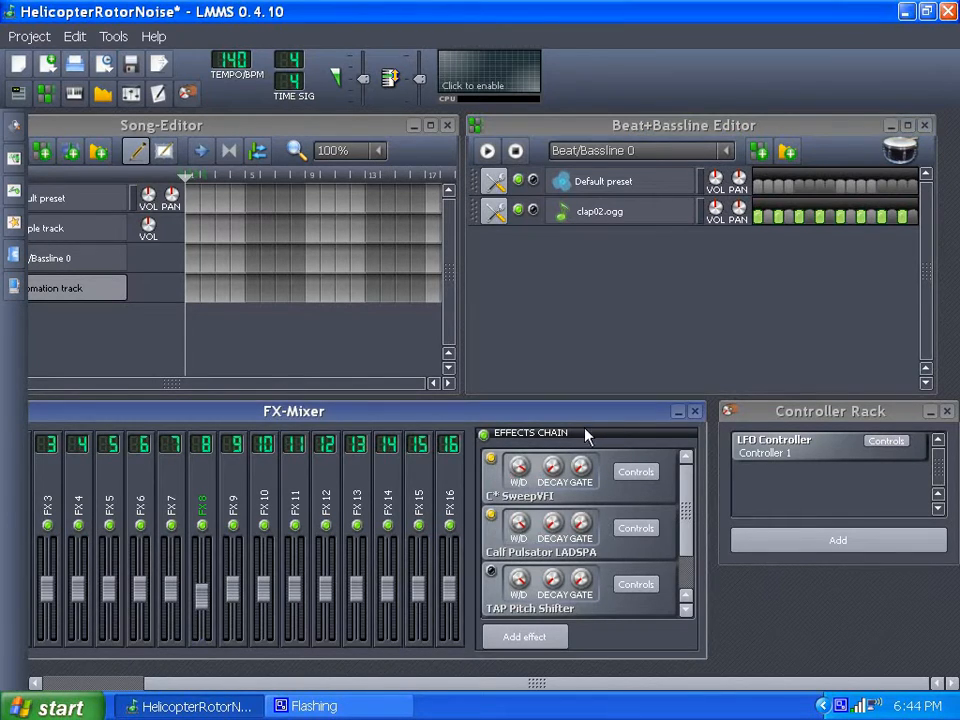
{"action": "left_click", "coordinate": [632, 528]}
{"action": "left_click_drag", "start_coordinate": [210, 456], "coordinate": [718, 394]}
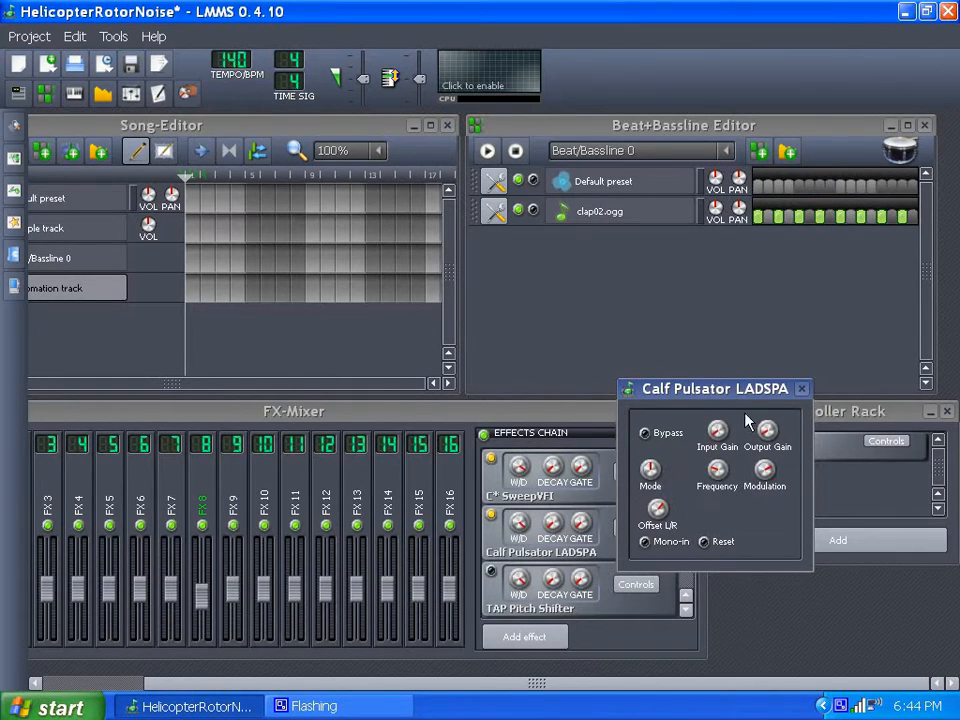
{"action": "left_click", "coordinate": [801, 389]}
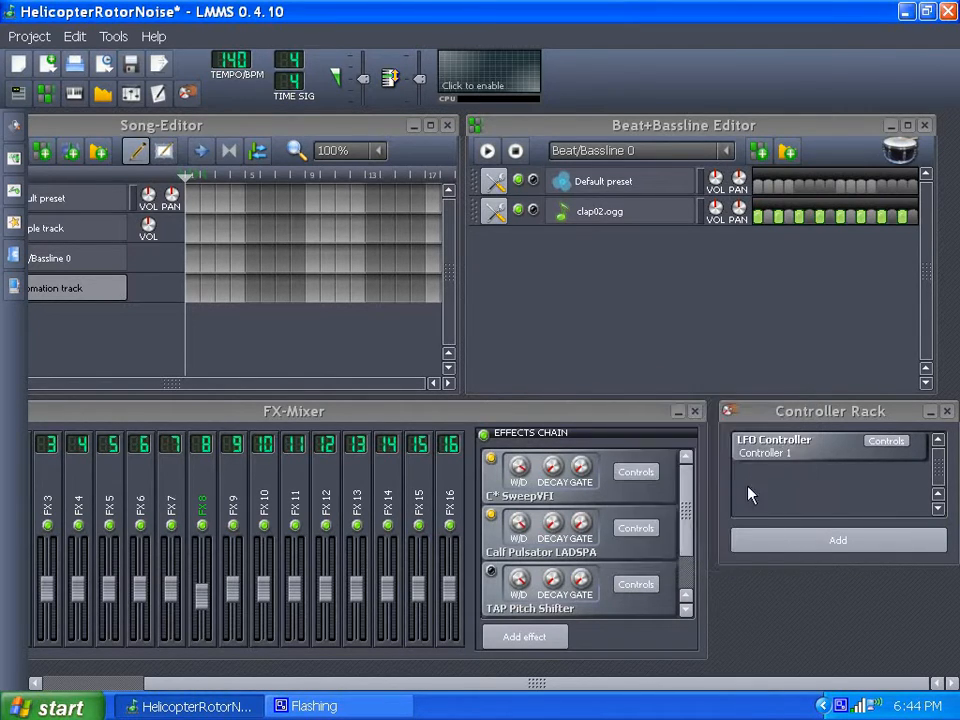
Check the exact W/D values of C* SweepVFI and Calf Pulsator without changing them, and play the pattern briefly.
{"action": "double_click", "coordinate": [524, 469]}
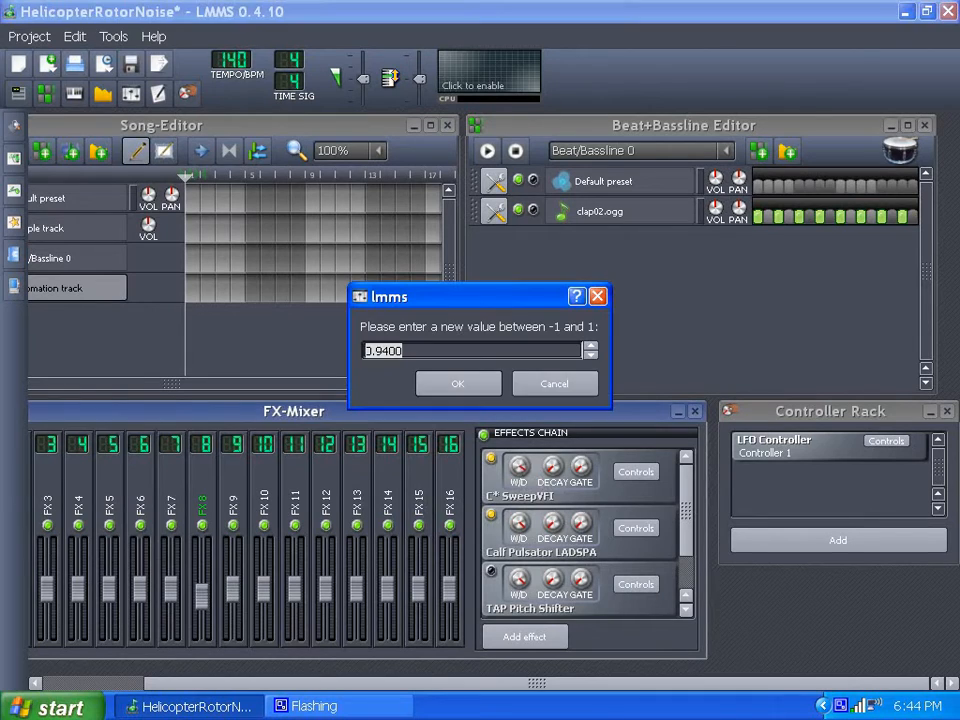
{"action": "left_click", "coordinate": [563, 381]}
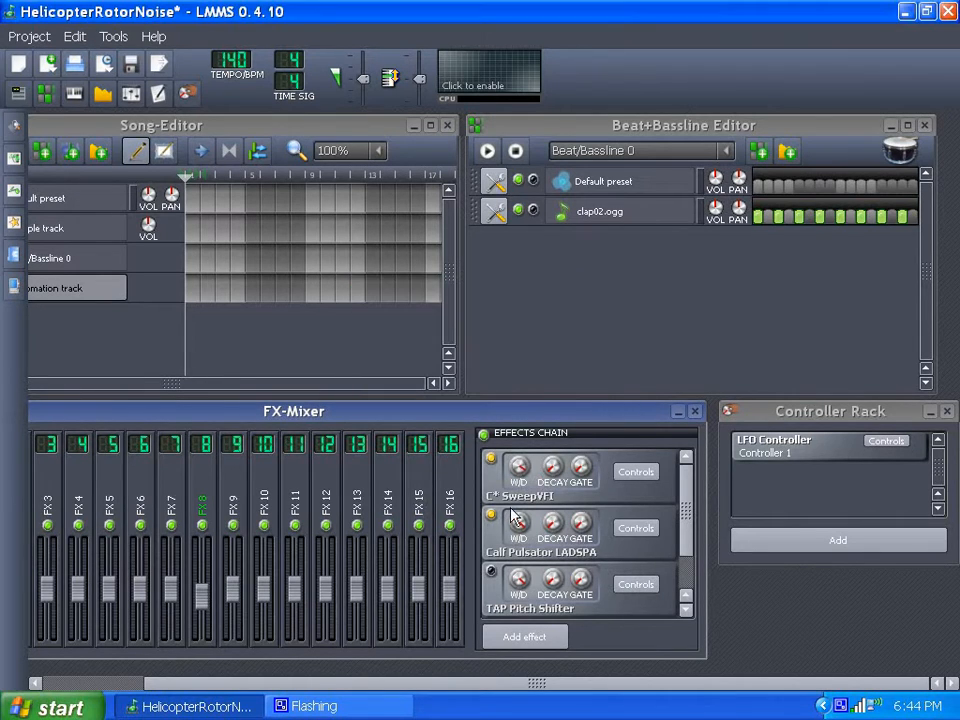
{"action": "double_click", "coordinate": [525, 522]}
{"action": "left_click", "coordinate": [556, 387]}
{"action": "left_click", "coordinate": [488, 150]}
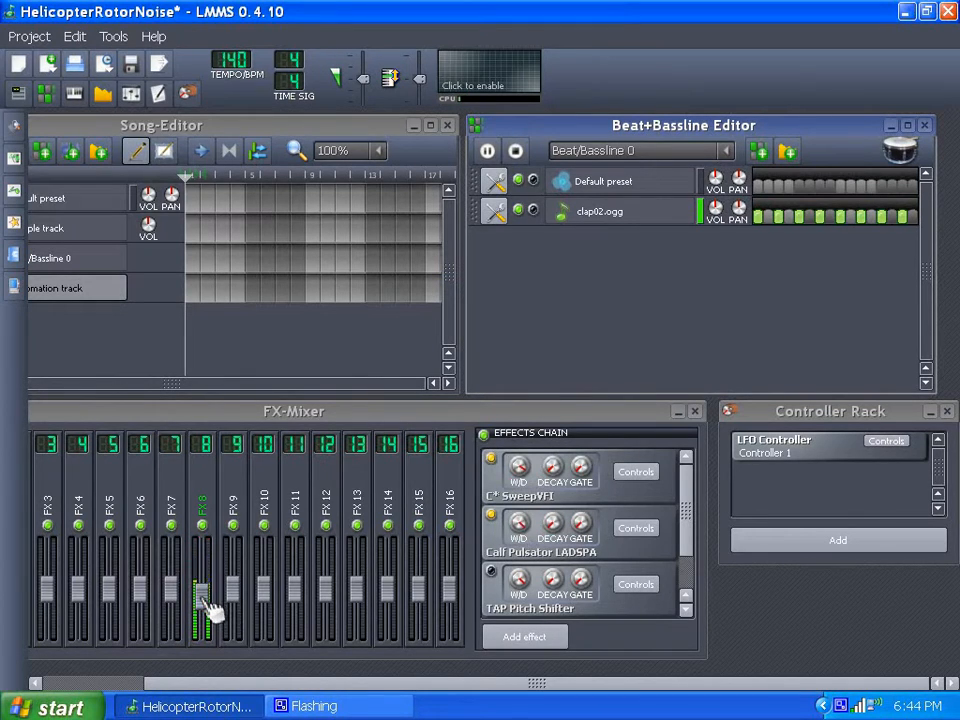
{"action": "left_click", "coordinate": [516, 152]}
Enable TAP Pitch Shifter in the FX 8 effects chain and open its controls.
{"action": "left_click_drag", "start_coordinate": [687, 545], "coordinate": [686, 583]}
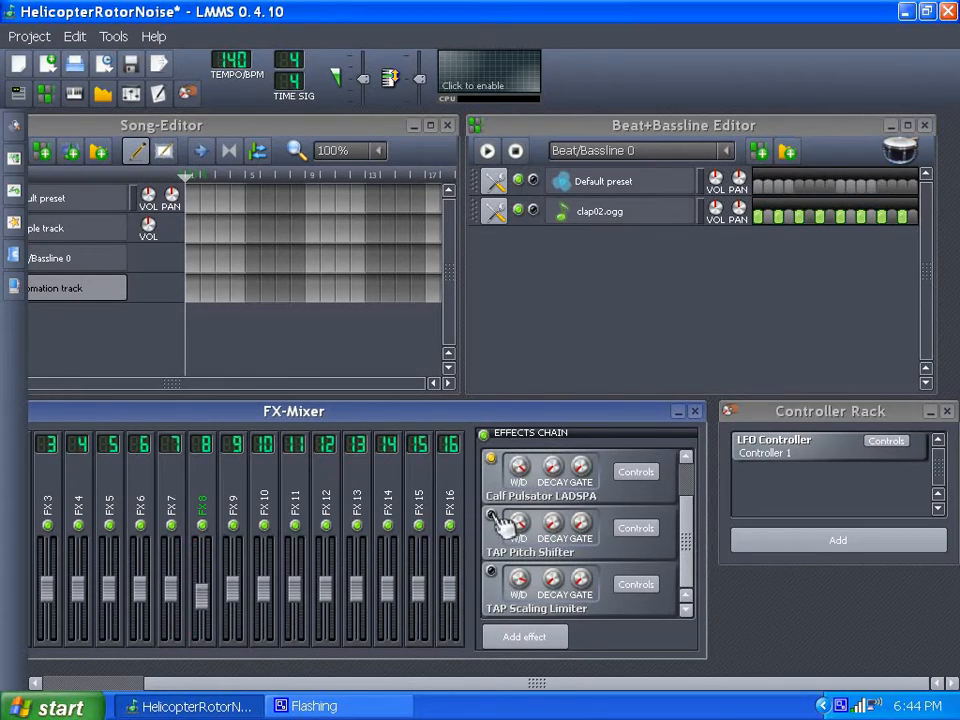
{"action": "left_click", "coordinate": [492, 515]}
{"action": "scroll", "coordinate": [678, 515], "scroll_direction": "up", "scroll_amount": 2}
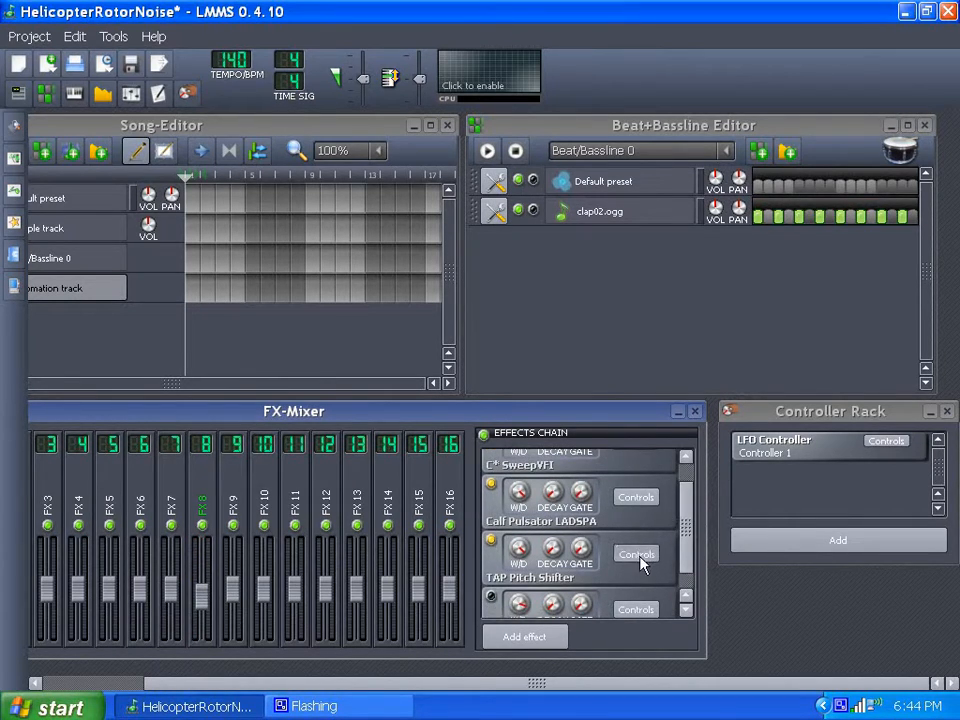
{"action": "left_click", "coordinate": [640, 556]}
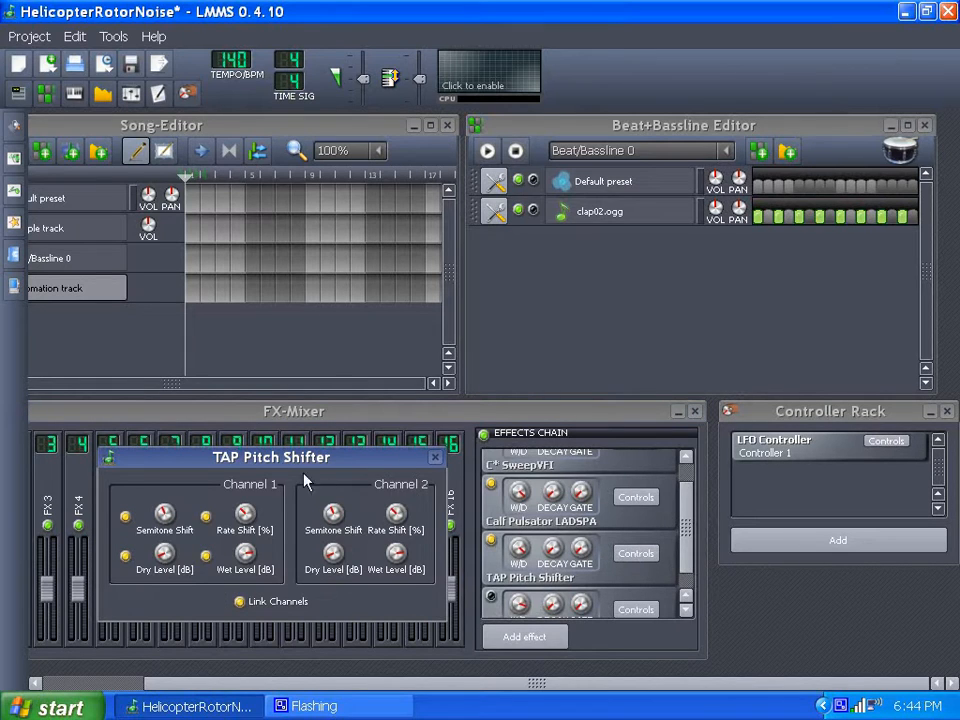
{"action": "left_click_drag", "start_coordinate": [280, 462], "coordinate": [228, 461]}
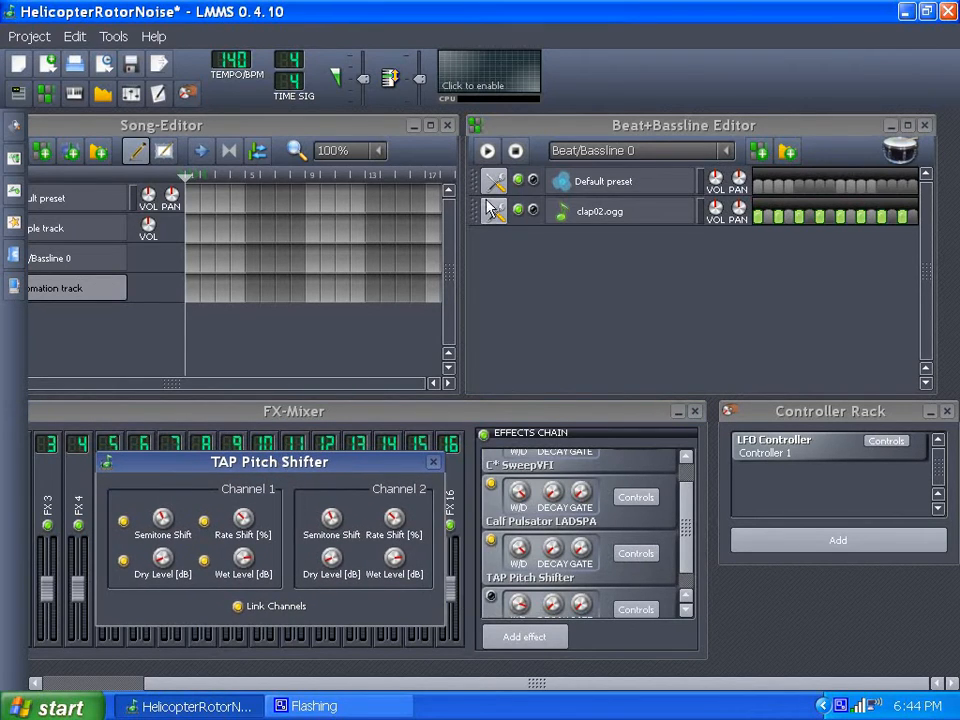
Play the Beat+Bassline pattern while adjusting the TAP Pitch Shifter's semitone shift and level knobs, and pause playback.
{"action": "left_click", "coordinate": [487, 151]}
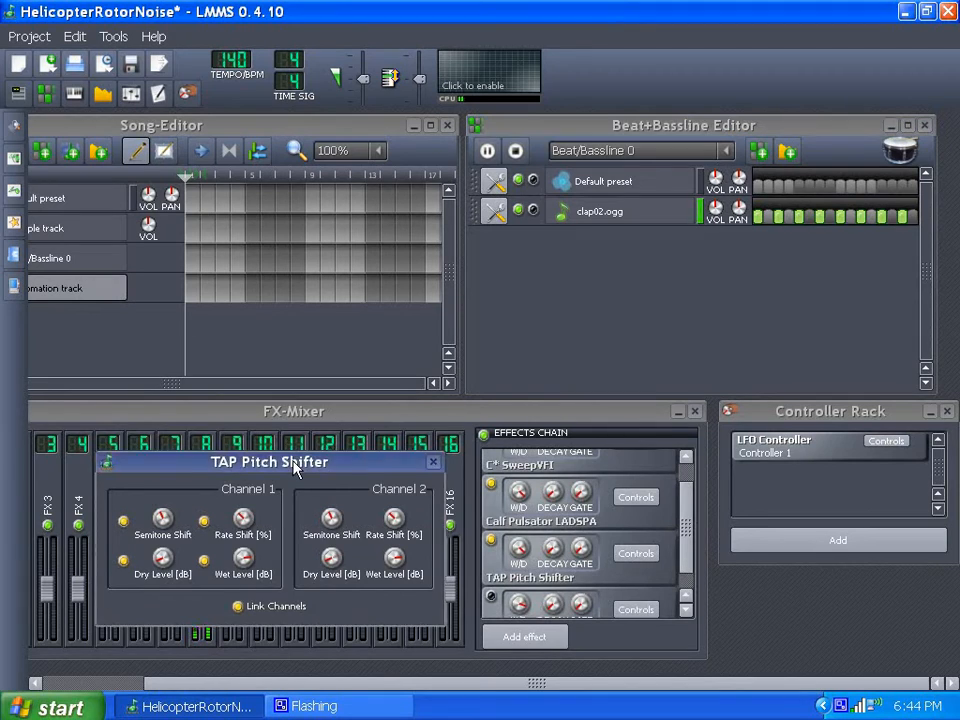
{"action": "left_click_drag", "start_coordinate": [293, 463], "coordinate": [300, 444]}
{"action": "left_click_drag", "start_coordinate": [184, 512], "coordinate": [183, 503]}
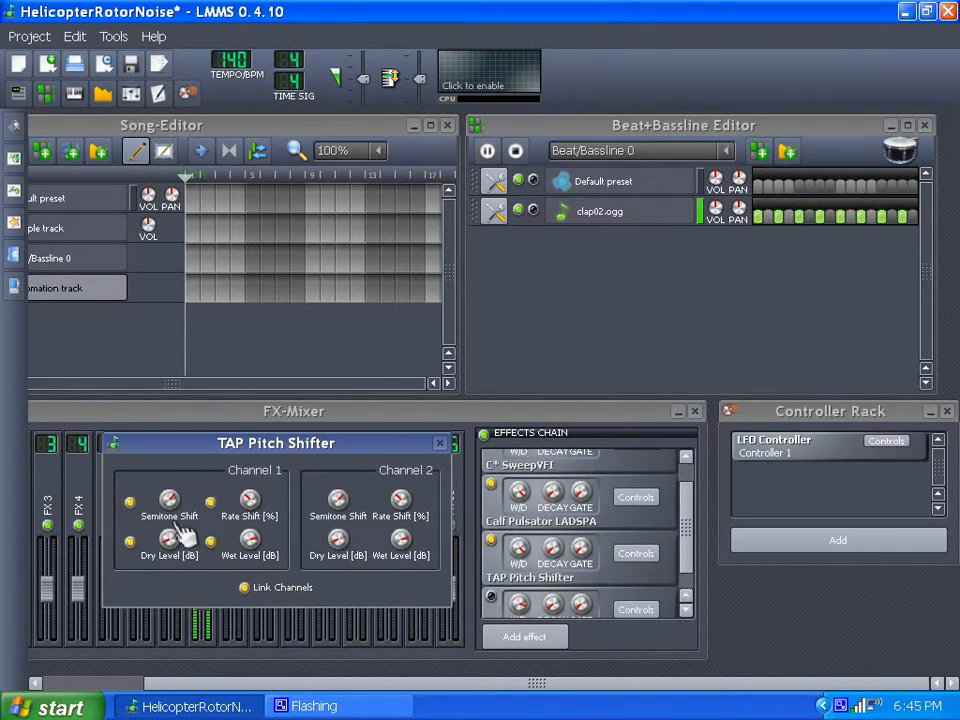
{"action": "left_click_drag", "start_coordinate": [249, 539], "coordinate": [249, 545]}
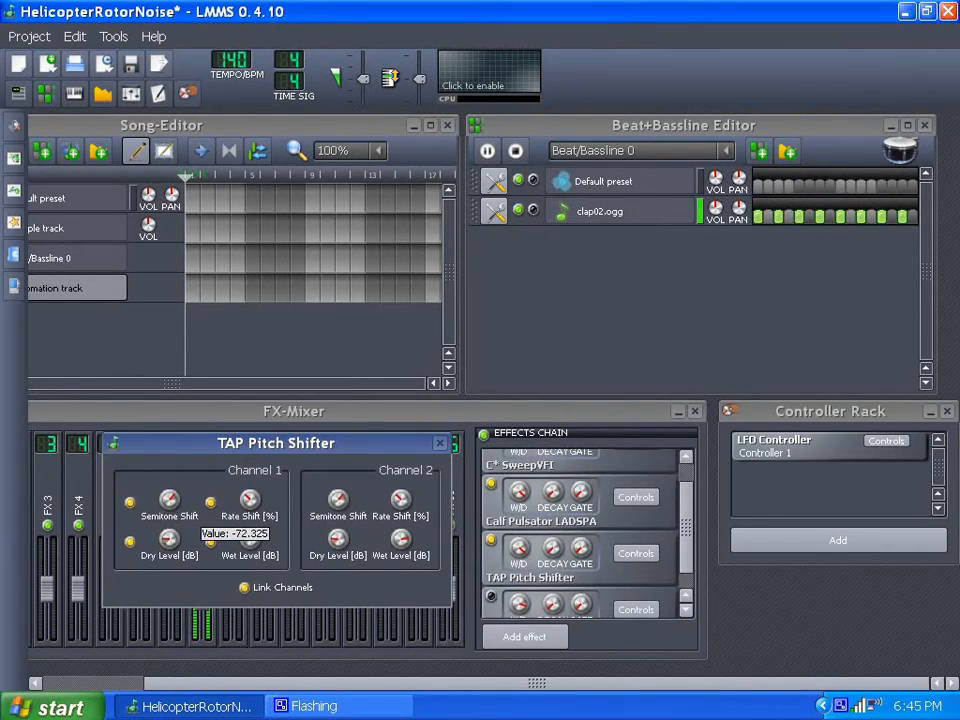
{"action": "left_click_drag", "start_coordinate": [249, 499], "coordinate": [249, 500]}
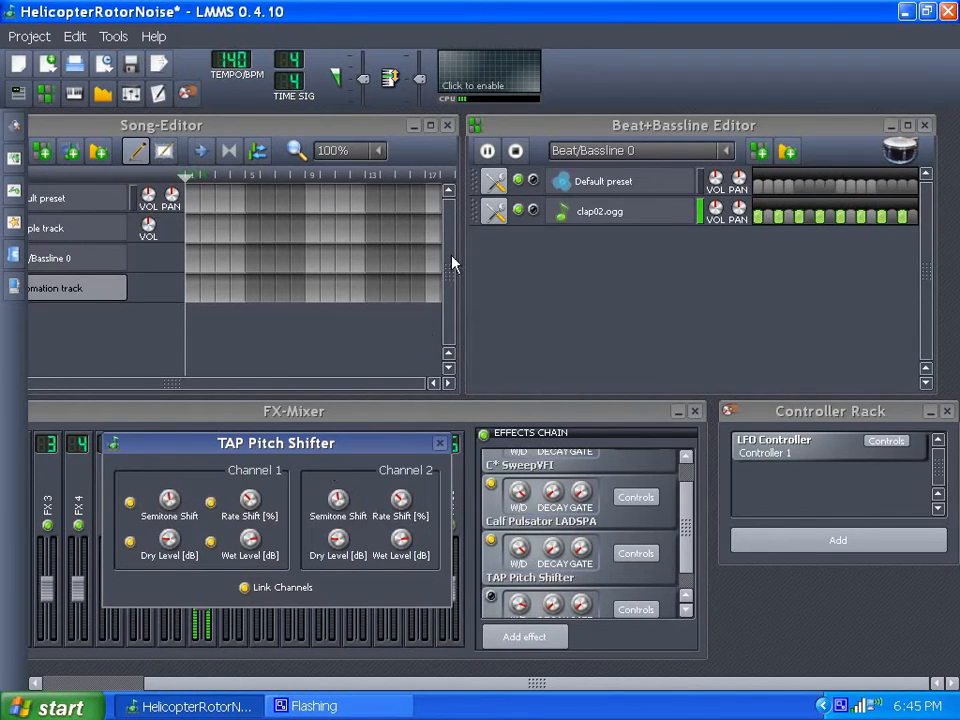
{"action": "left_click", "coordinate": [487, 150]}
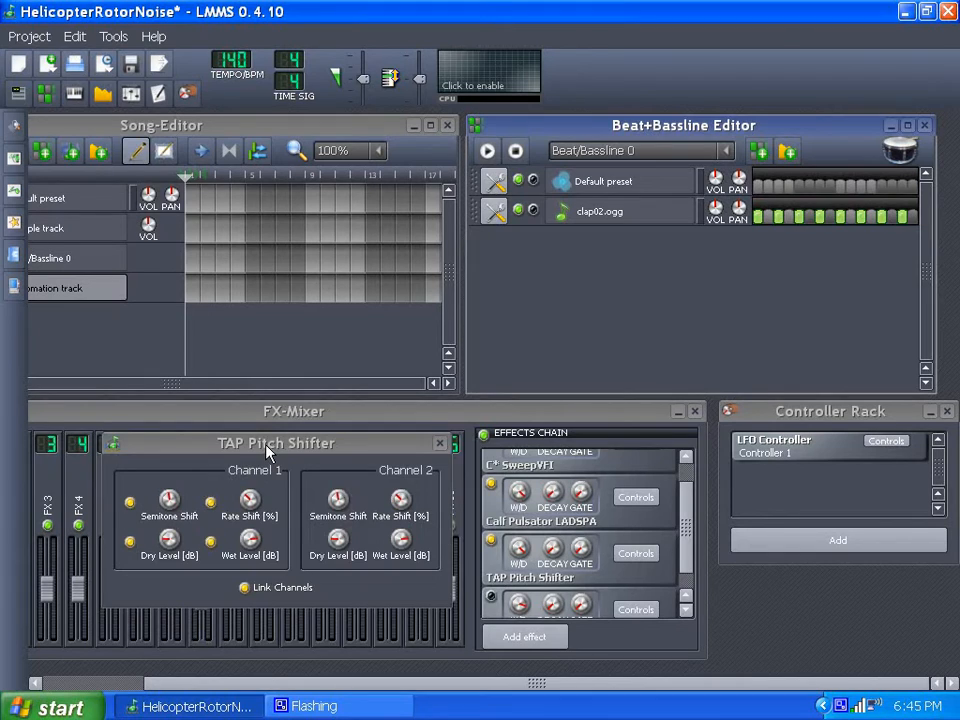
Examine the TAP Pitch Shifter's semitone, rate and level settings beside the mixer, and close its controls.
{"action": "left_click_drag", "start_coordinate": [266, 451], "coordinate": [309, 416]}
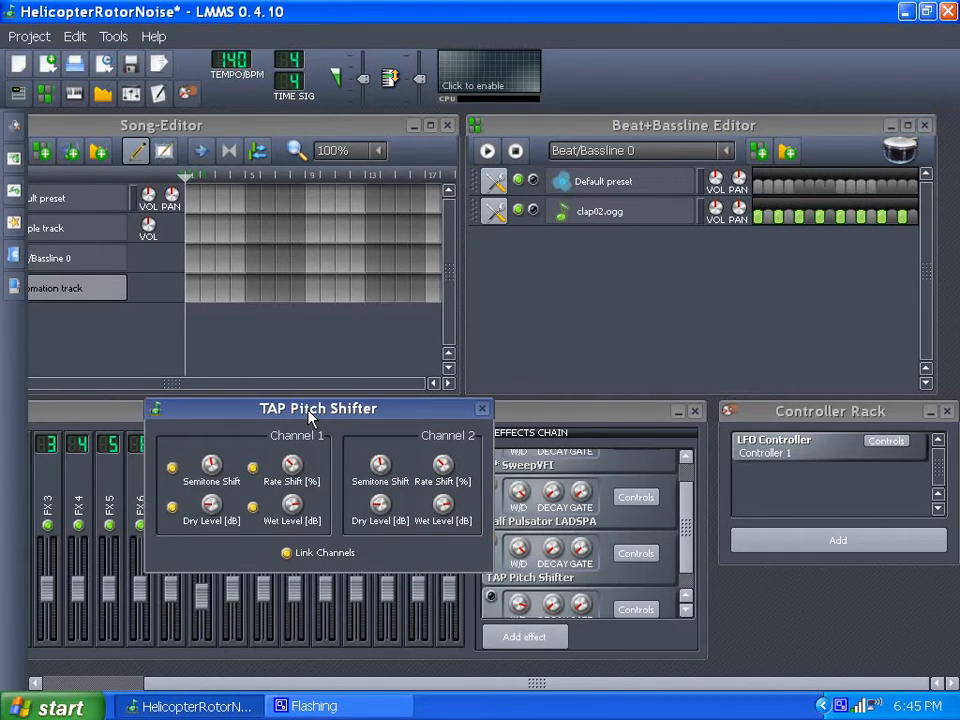
{"action": "left_click_drag", "start_coordinate": [369, 414], "coordinate": [452, 367]}
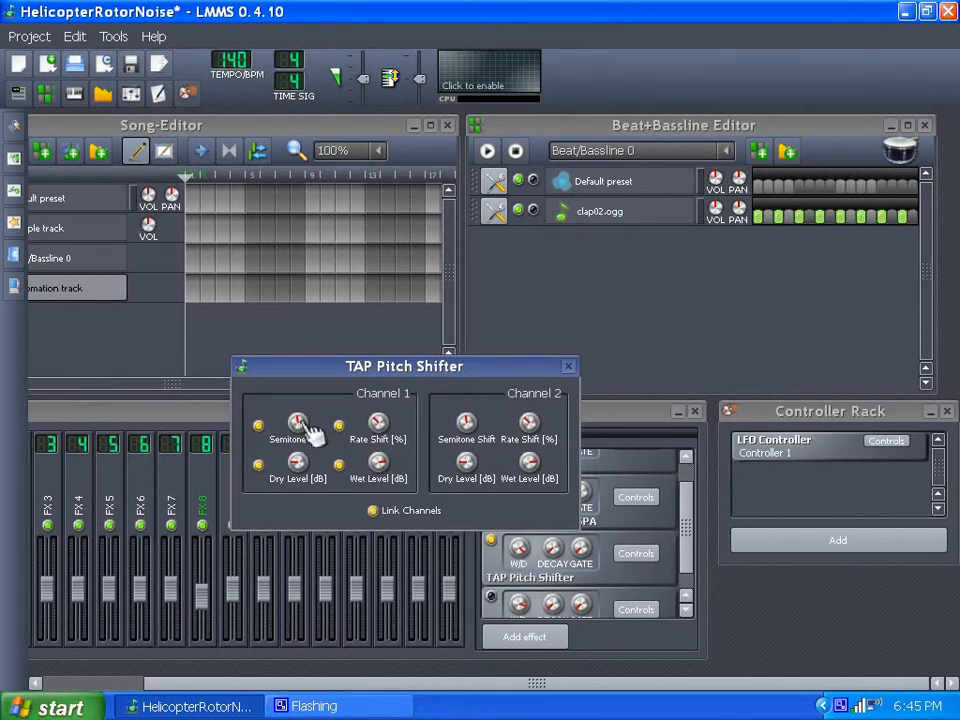
{"action": "mouse_move", "coordinate": [407, 369]}
{"action": "left_mouse_down"}
{"action": "mouse_move", "coordinate": [491, 366]}
{"action": "mouse_move", "coordinate": [414, 386]}
{"action": "left_mouse_up"}
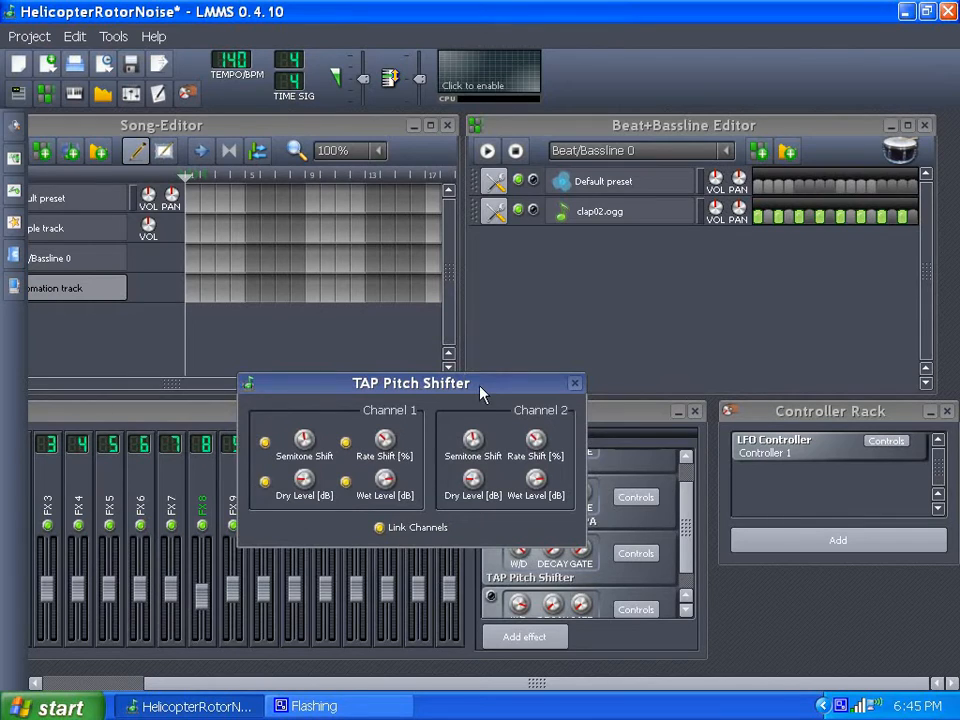
{"action": "left_click_drag", "start_coordinate": [480, 393], "coordinate": [698, 272]}
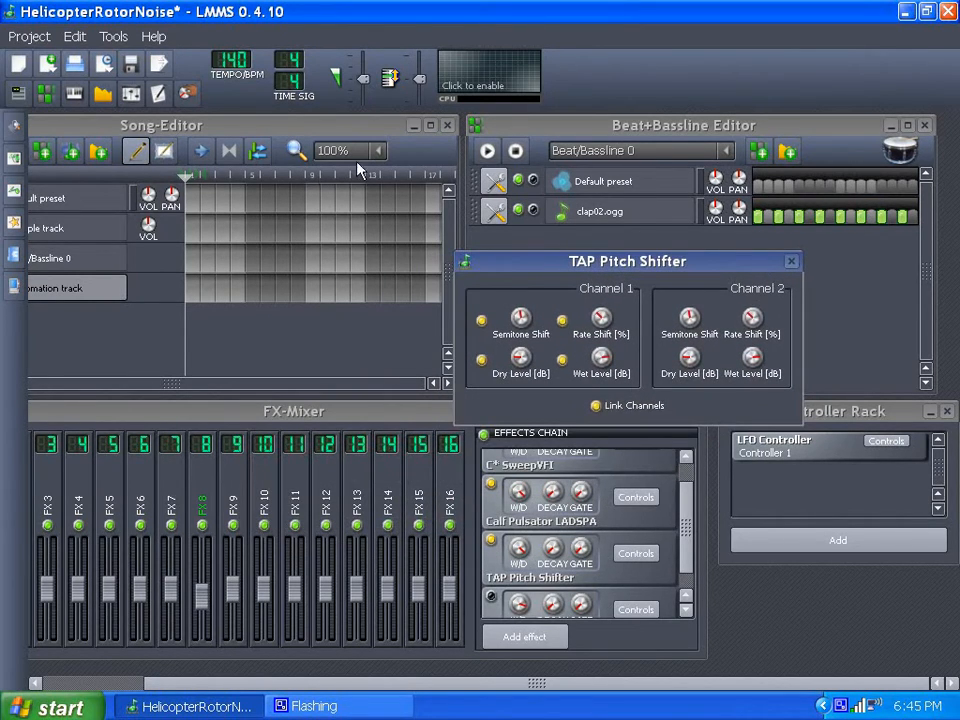
{"action": "left_click", "coordinate": [790, 263]}
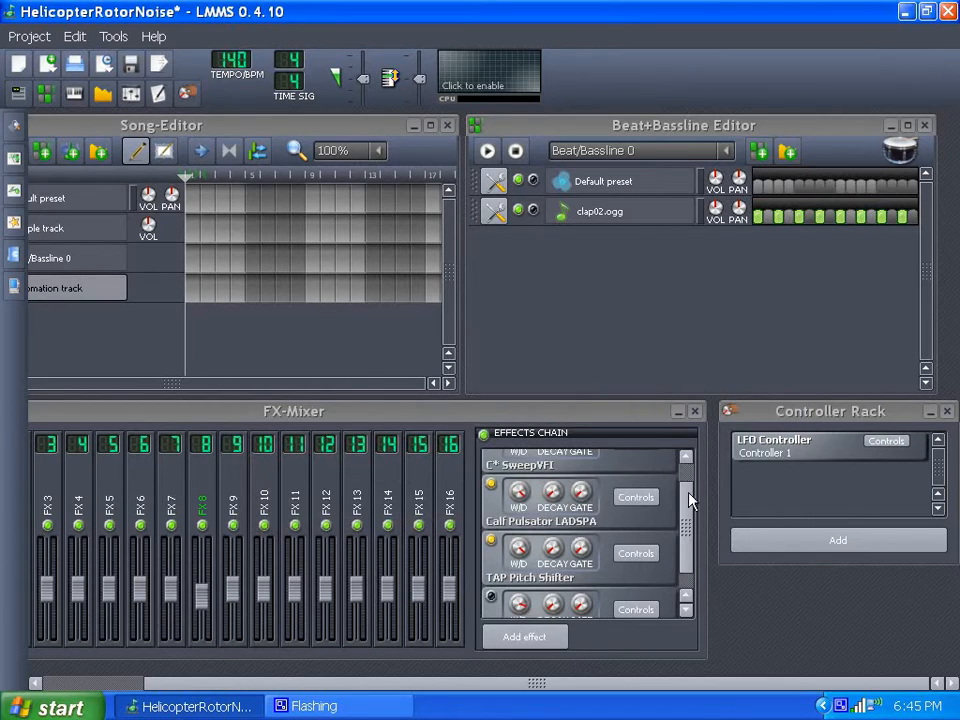
Enable TAP Scaling Limiter, look at its limit level and output volume controls, and bring the FX-Mixer back to the front.
{"action": "left_click_drag", "start_coordinate": [689, 500], "coordinate": [692, 548]}
{"action": "left_click", "coordinate": [491, 572]}
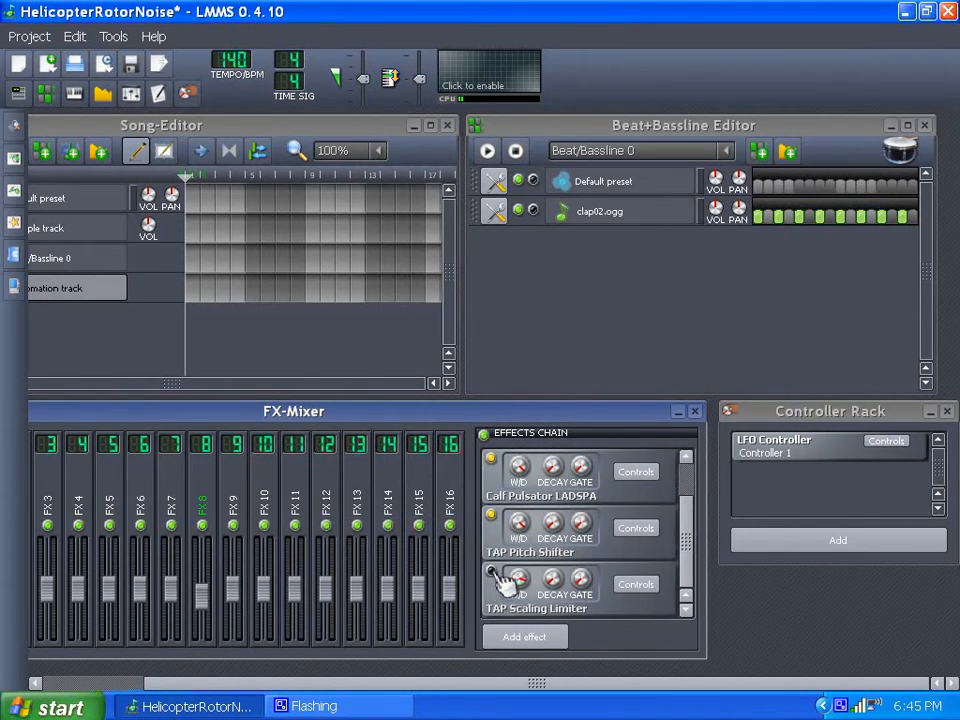
{"action": "left_click", "coordinate": [636, 584]}
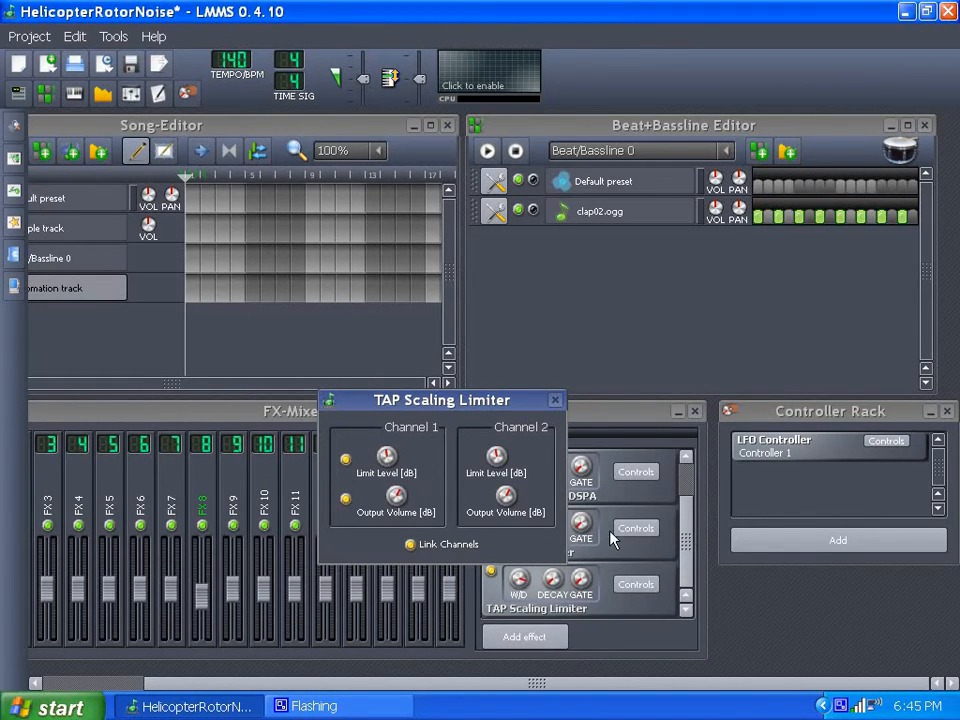
{"action": "left_click", "coordinate": [680, 572]}
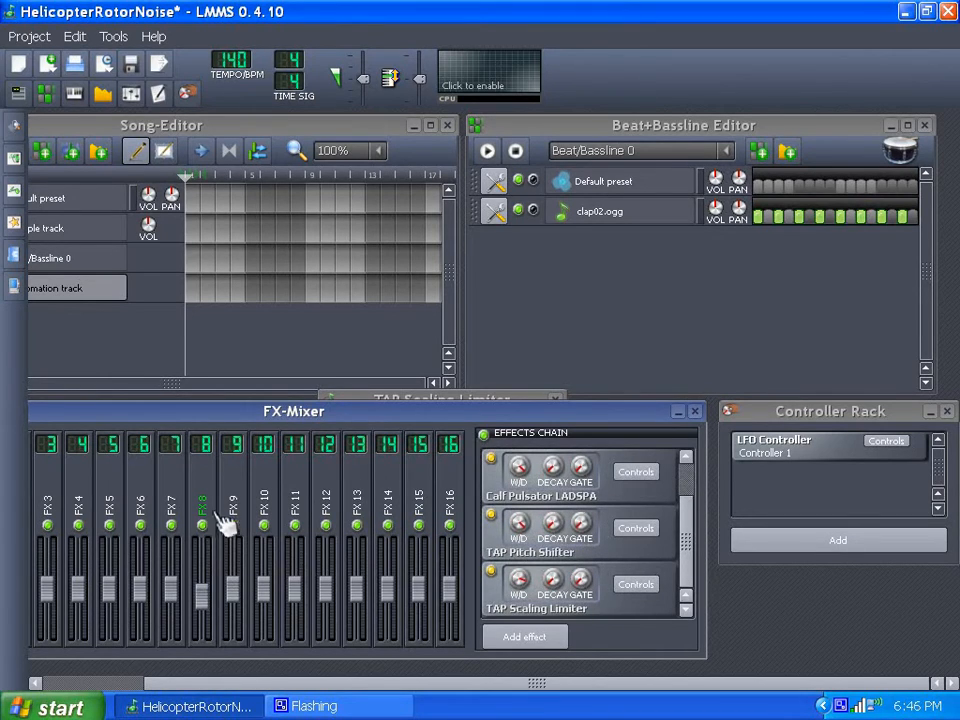
Raise the FX 8 channel fader slightly and start playing the Beat+Bassline pattern.
{"action": "mouse_move", "coordinate": [203, 600]}
{"action": "left_mouse_down"}
{"action": "mouse_move", "coordinate": [199, 651]}
{"action": "mouse_move", "coordinate": [206, 605]}
{"action": "mouse_move", "coordinate": [214, 621]}
{"action": "mouse_move", "coordinate": [216, 607]}
{"action": "left_mouse_up"}
{"action": "mouse_move", "coordinate": [204, 606]}
{"action": "left_mouse_down"}
{"action": "mouse_move", "coordinate": [211, 593]}
{"action": "mouse_move", "coordinate": [214, 606]}
{"action": "left_mouse_up"}
{"action": "left_click", "coordinate": [489, 151]}
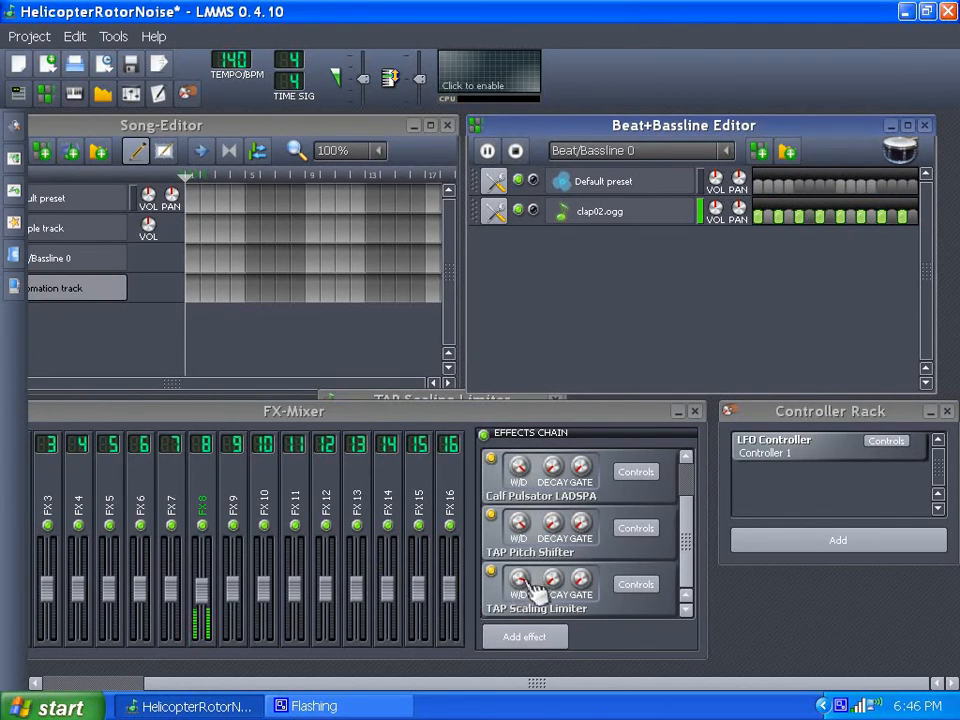
{"action": "left_click", "coordinate": [630, 584]}
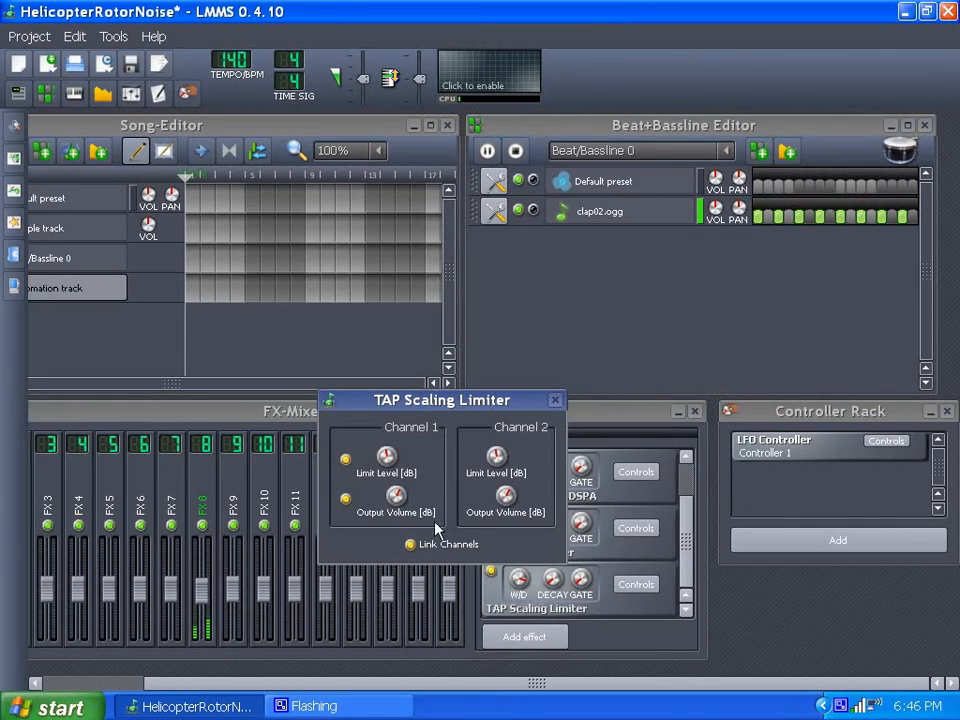
{"action": "left_click_drag", "start_coordinate": [388, 459], "coordinate": [389, 464]}
{"action": "left_click", "coordinate": [555, 400]}
Raise the FX 8 channel fader a little more while listening, and stop the Beat+Bassline playback.
{"action": "mouse_move", "coordinate": [212, 605]}
{"action": "left_mouse_down"}
{"action": "mouse_move", "coordinate": [214, 636]}
{"action": "mouse_move", "coordinate": [216, 601]}
{"action": "left_mouse_up"}
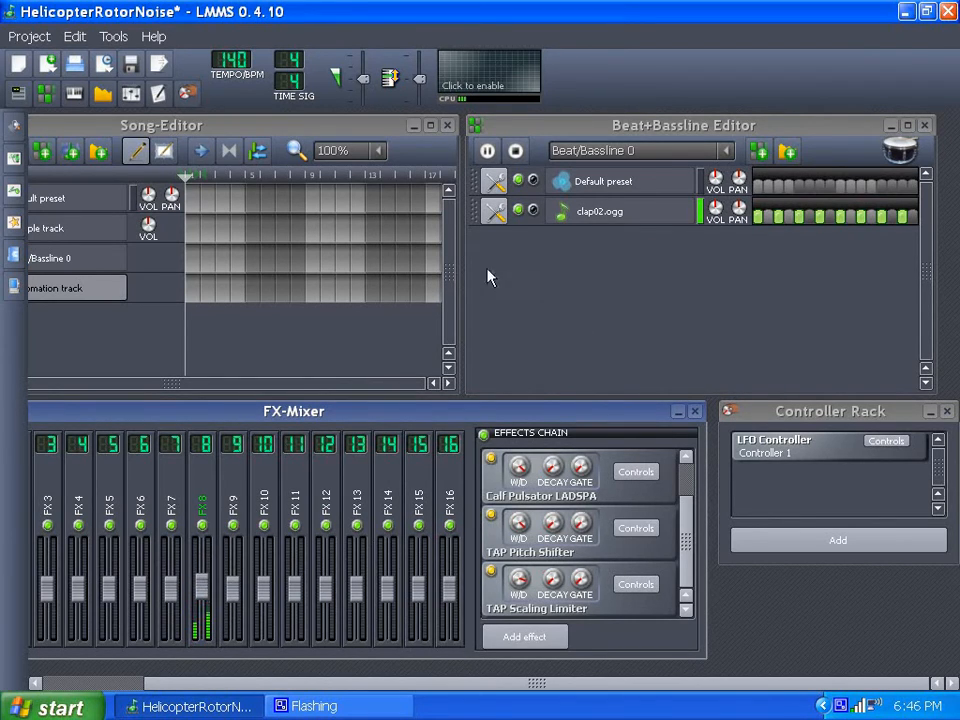
{"action": "left_click", "coordinate": [515, 150]}
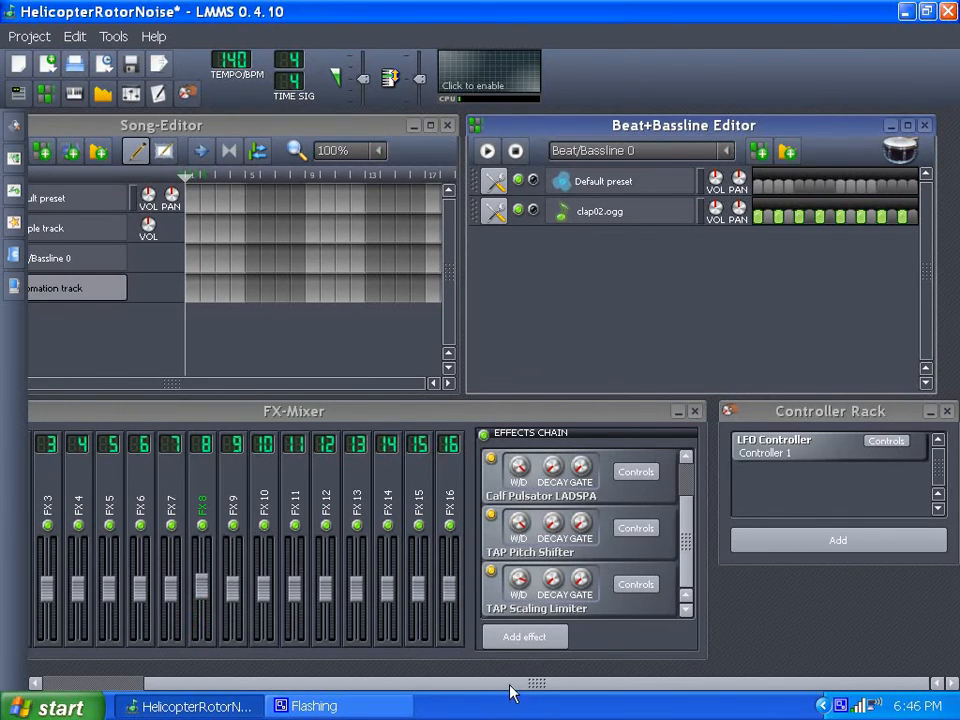
{"action": "left_click_drag", "start_coordinate": [510, 686], "coordinate": [364, 694]}
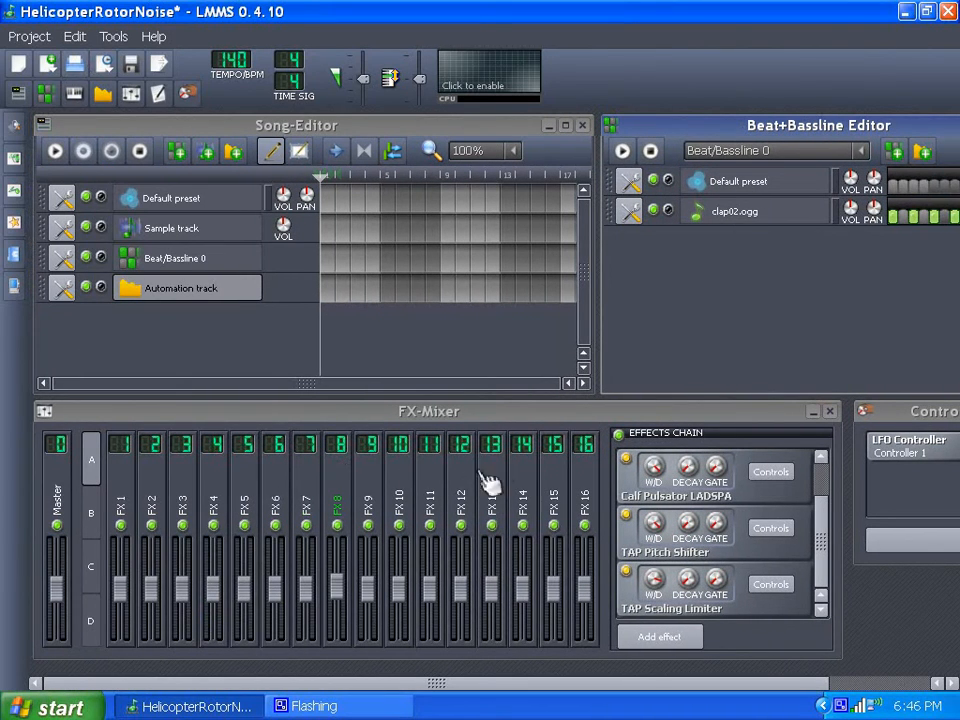
{"action": "left_click_drag", "start_coordinate": [615, 684], "coordinate": [592, 684]}
{"action": "left_click_drag", "start_coordinate": [445, 693], "coordinate": [413, 690]}
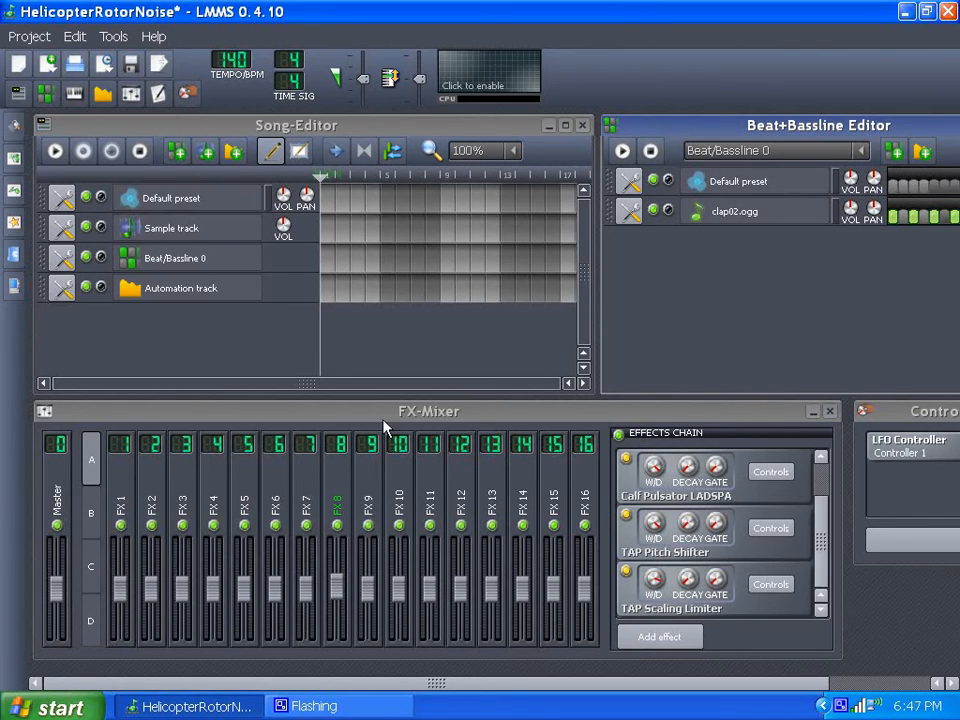
{"action": "left_click_drag", "start_coordinate": [439, 686], "coordinate": [356, 686]}
{"action": "left_click_drag", "start_coordinate": [597, 678], "coordinate": [698, 680]}
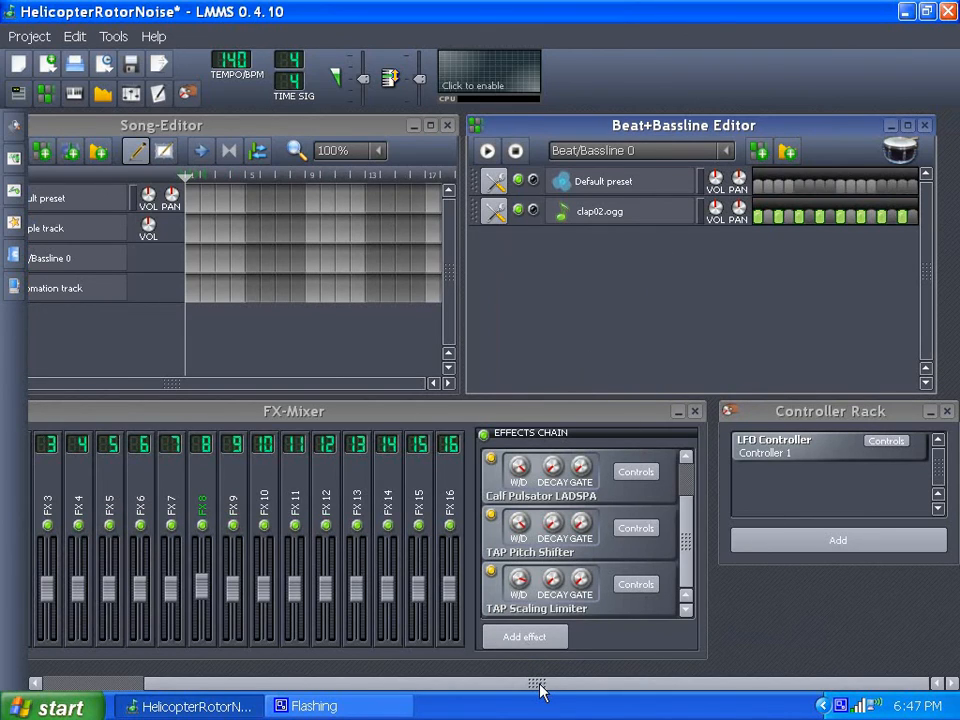
{"action": "left_click_drag", "start_coordinate": [540, 690], "coordinate": [439, 687]}
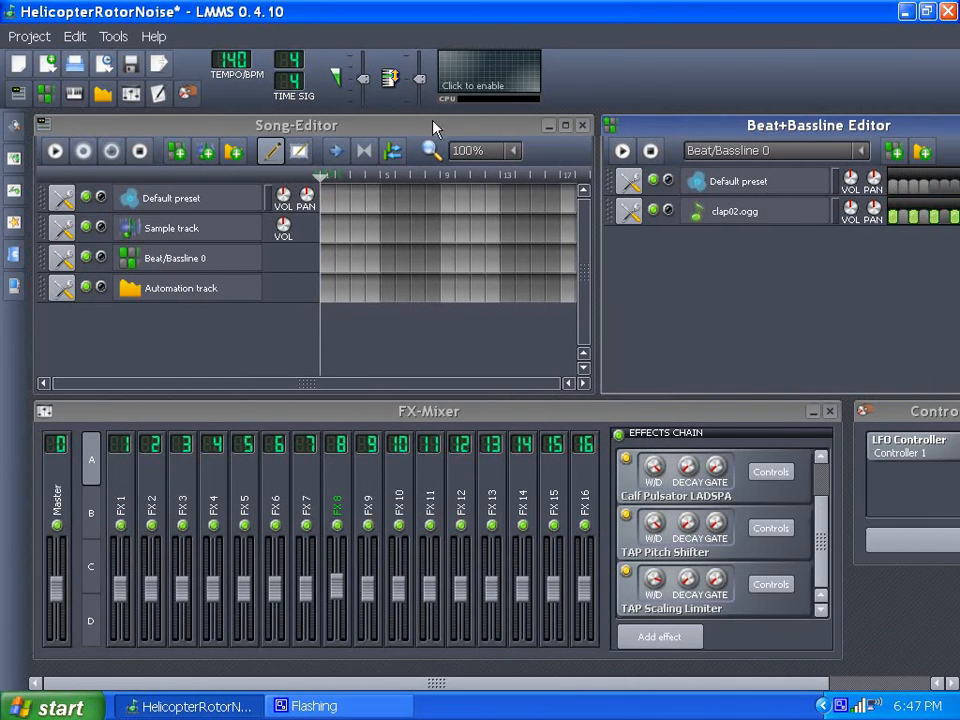